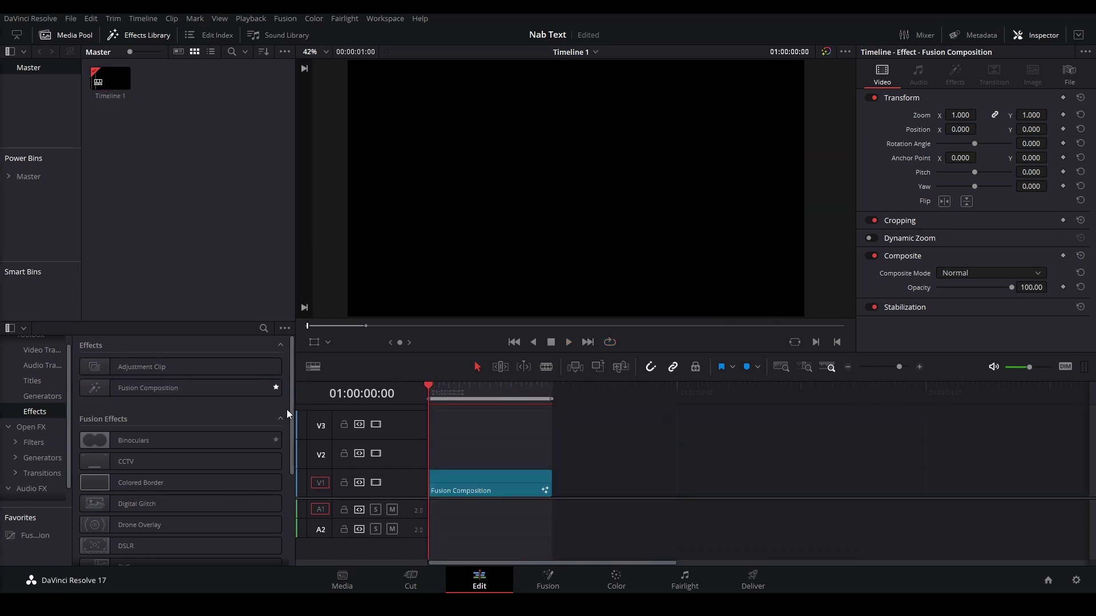
# Step: Open the Fusion composition clip on the Fusion page and connect a new Text+ node to MediaOut1
pyautogui.click(486, 483)
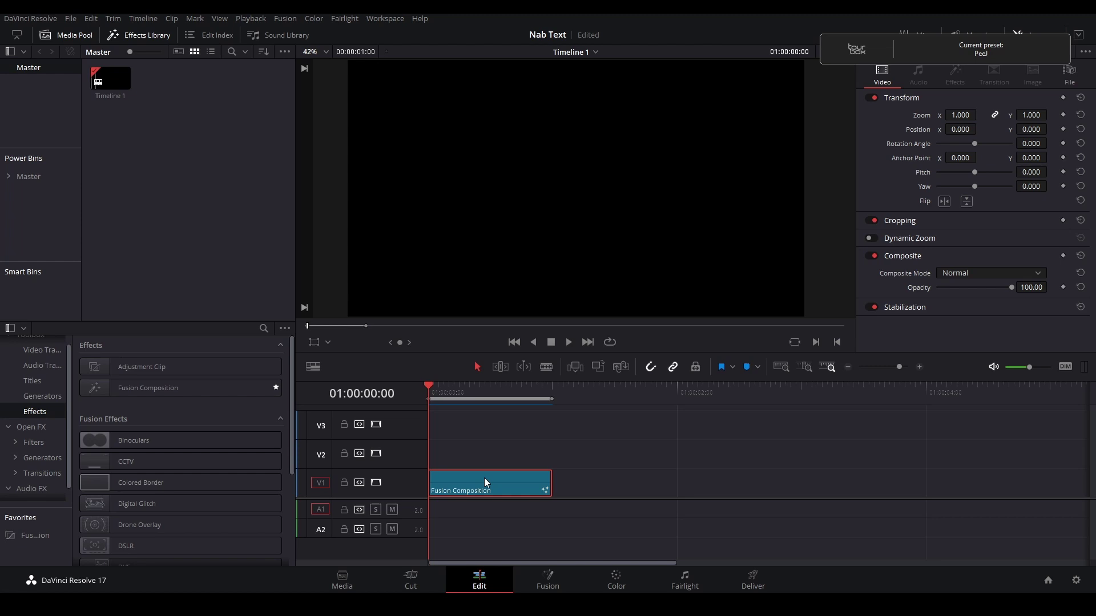
pyautogui.click(546, 577)
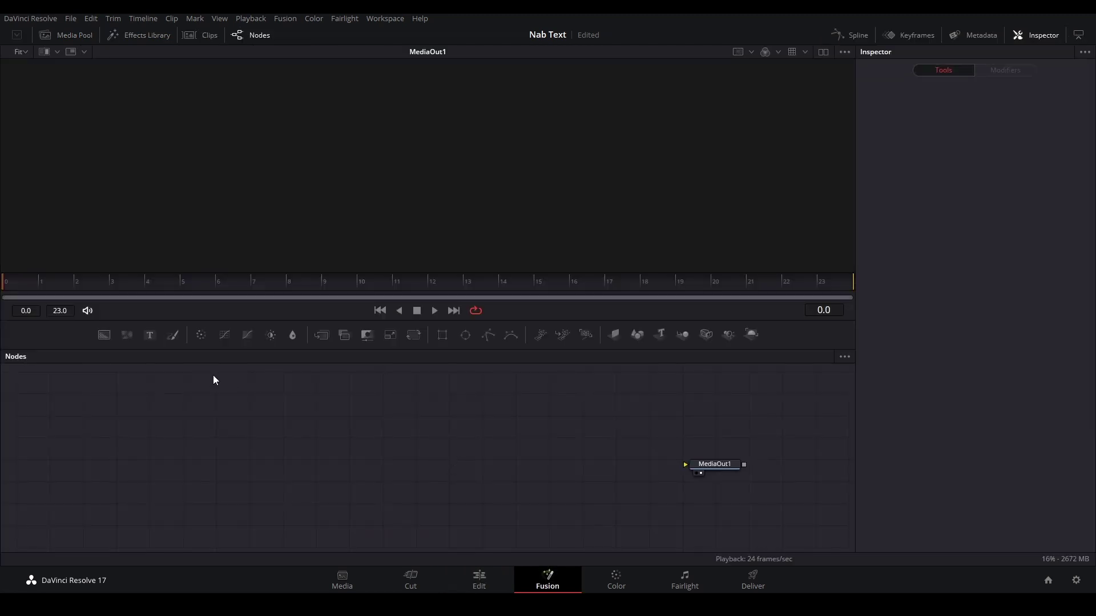
pyautogui.moveTo(152, 337); pyautogui.dragTo(695, 467)
pyautogui.click(313, 469)
# Step: Enter the text NAB, set its size to 0.2992 and its font to Gotham Black
pyautogui.click(889, 219)
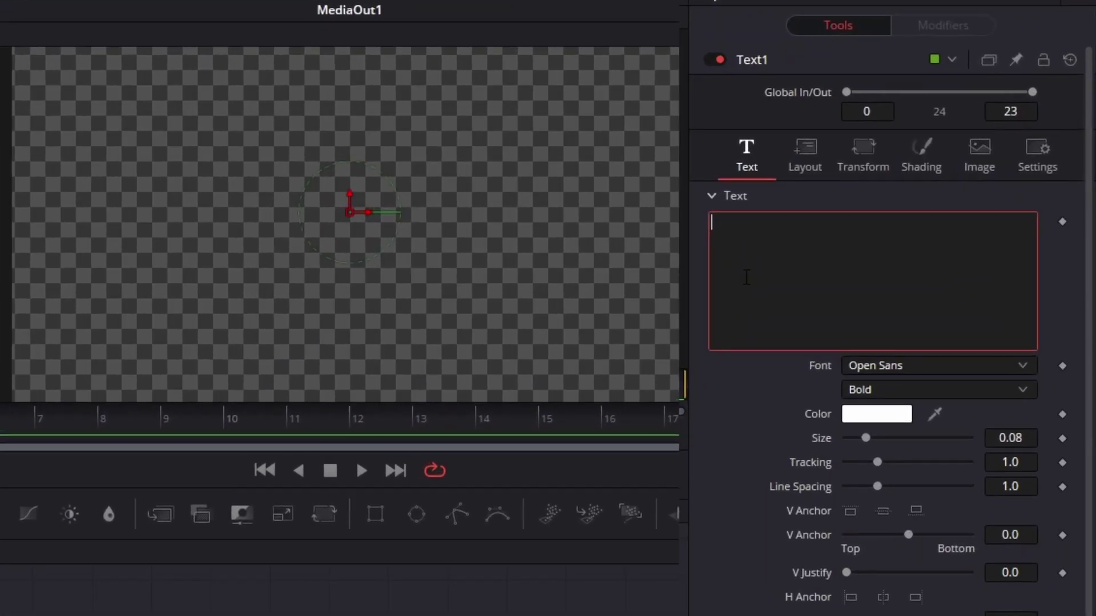
pyautogui.write('NAB')
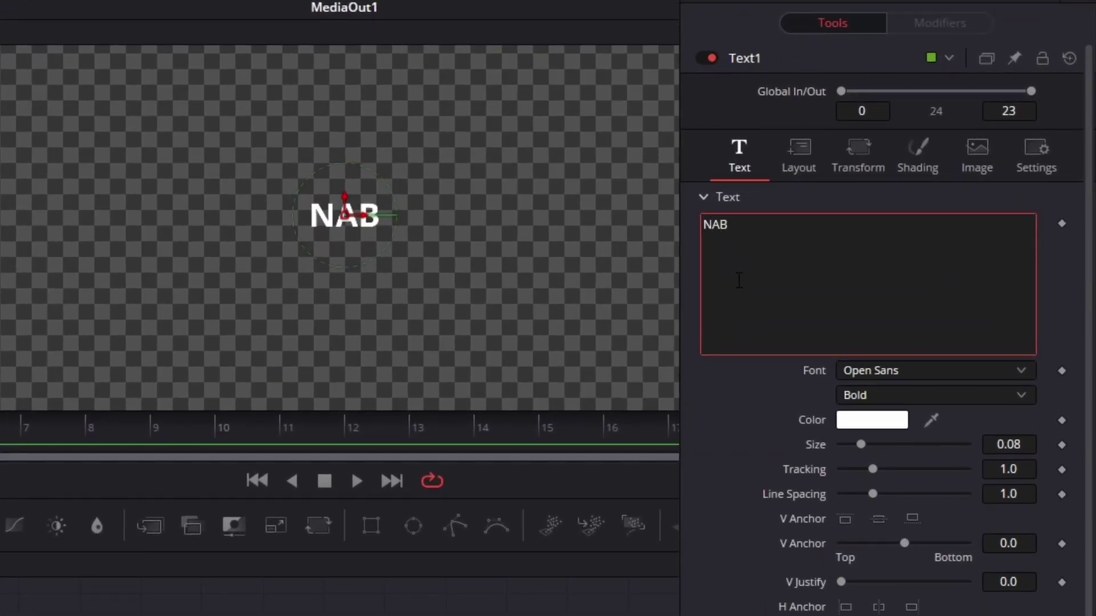
pyautogui.moveTo(862, 445); pyautogui.dragTo(922, 446)
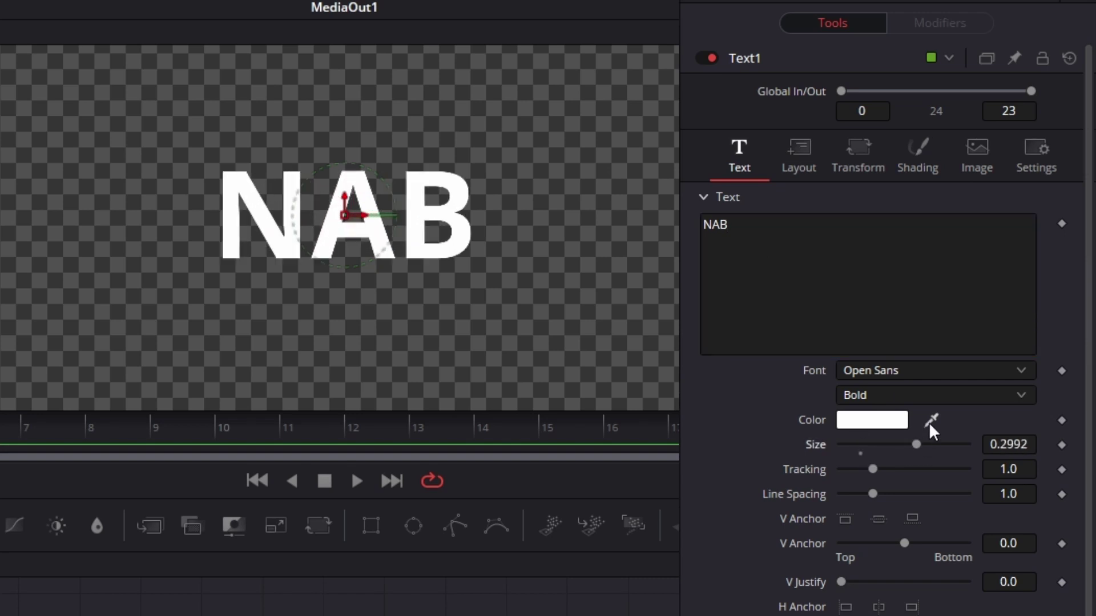
pyautogui.click(930, 370)
pyautogui.write('gal')
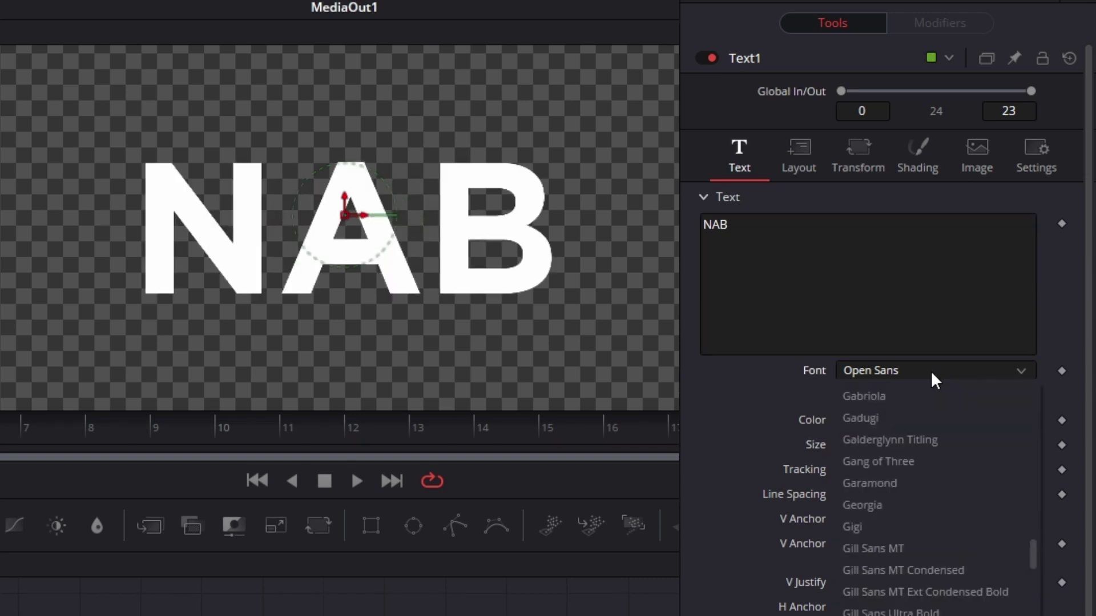
pyautogui.write('Gotham')
pyautogui.press('Return')
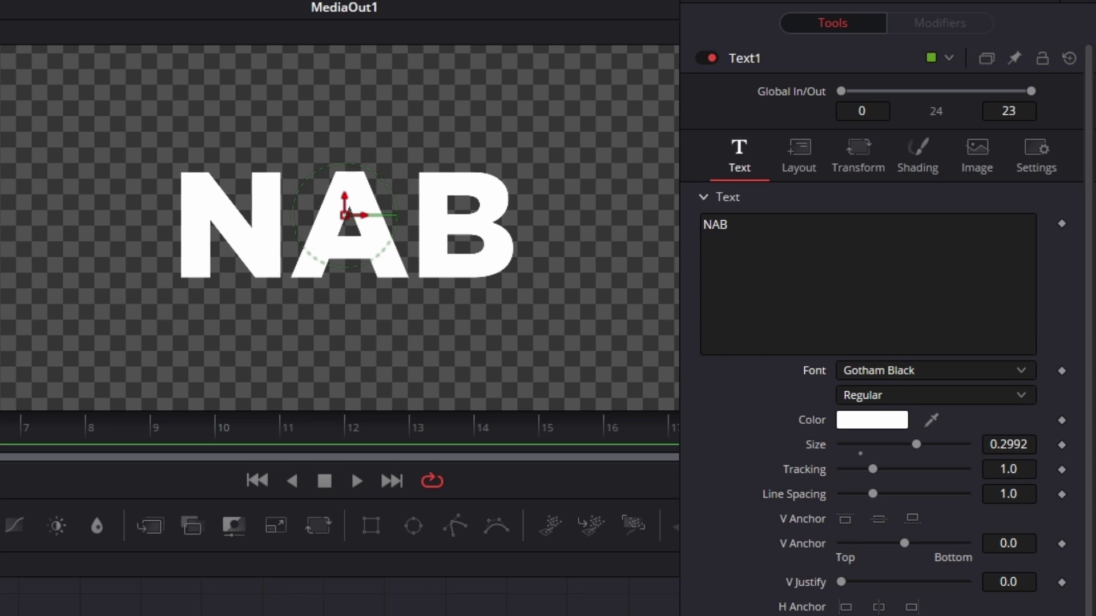
# Step: Apply a Character Level Styling modifier to the text and keyframe its character styling on the first frame
pyautogui.rightClick(964, 256)
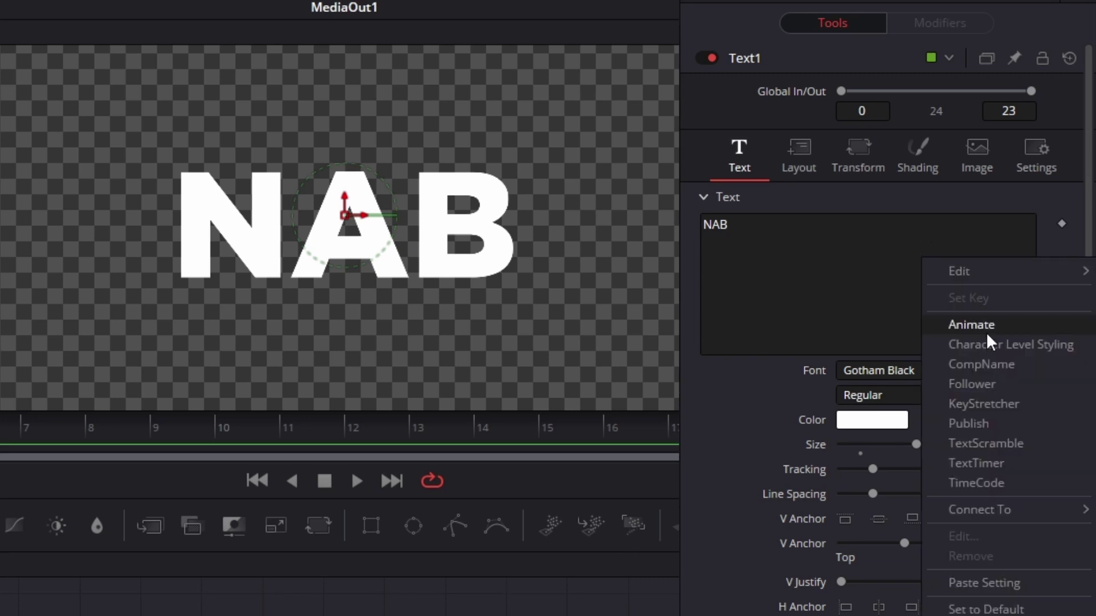
pyautogui.click(994, 344)
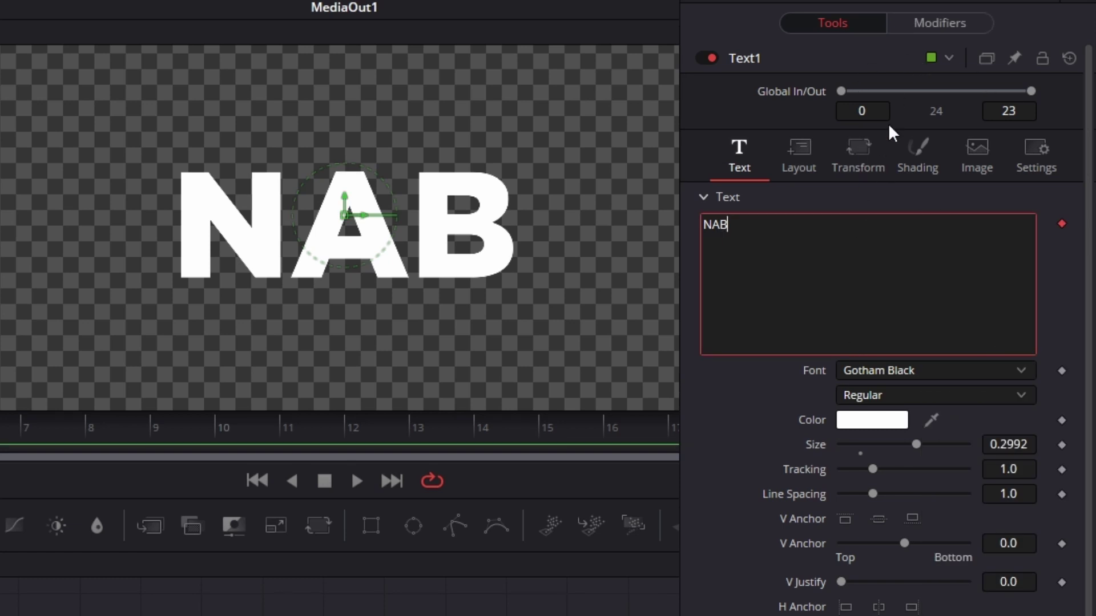
pyautogui.click(942, 24)
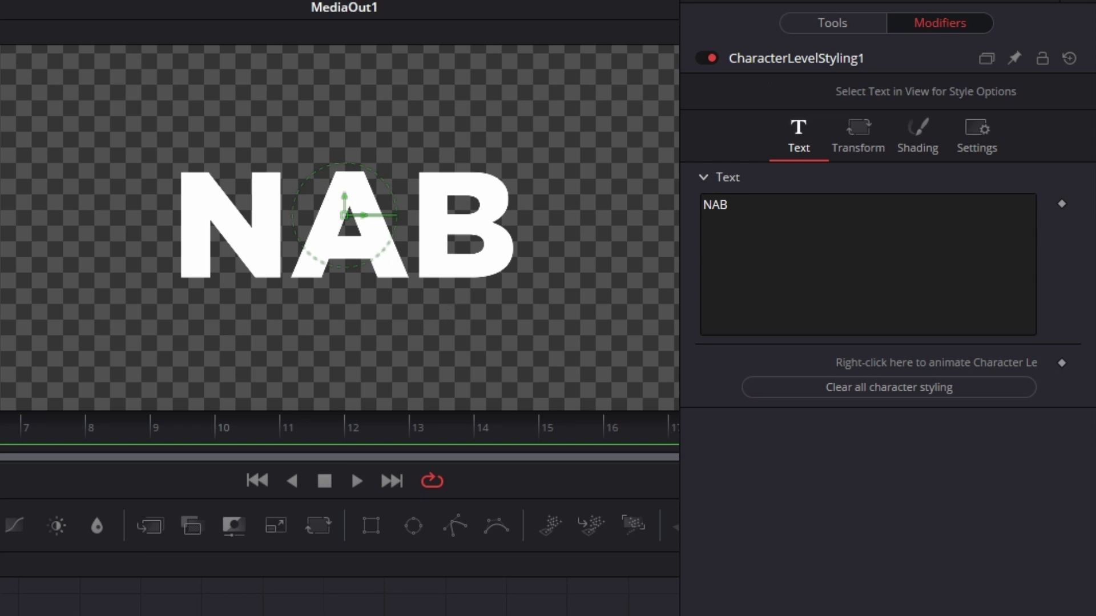
pyautogui.click(1062, 363)
# Step: Rotate the letter N to 27.5 on X and -51.6 on Y, with Adapt Width to Angle enabled
pyautogui.moveTo(83, 84); pyautogui.dragTo(266, 292)
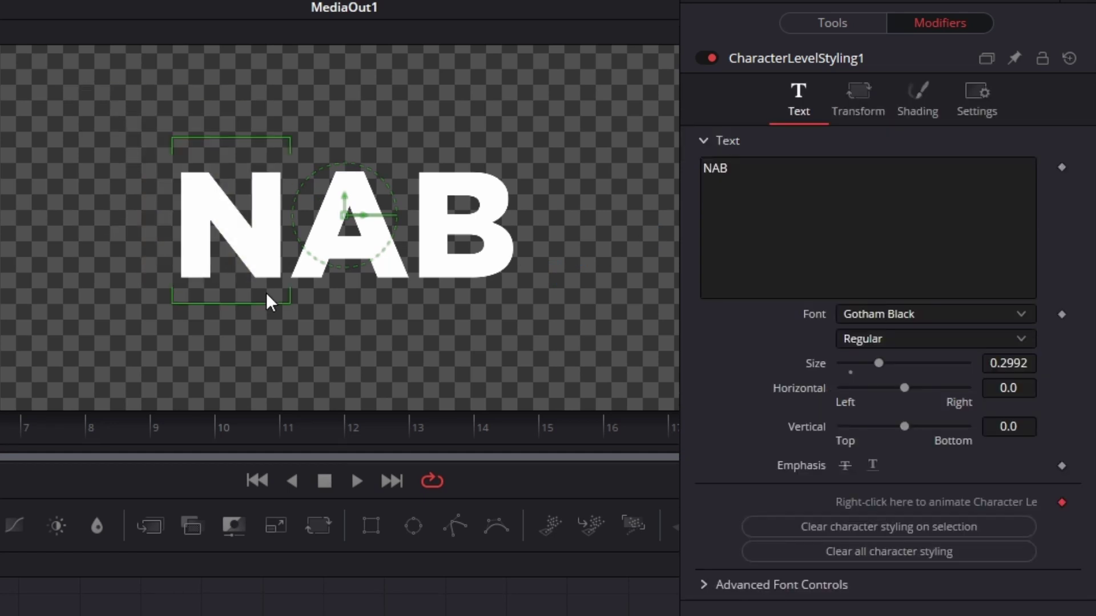
pyautogui.click(847, 92)
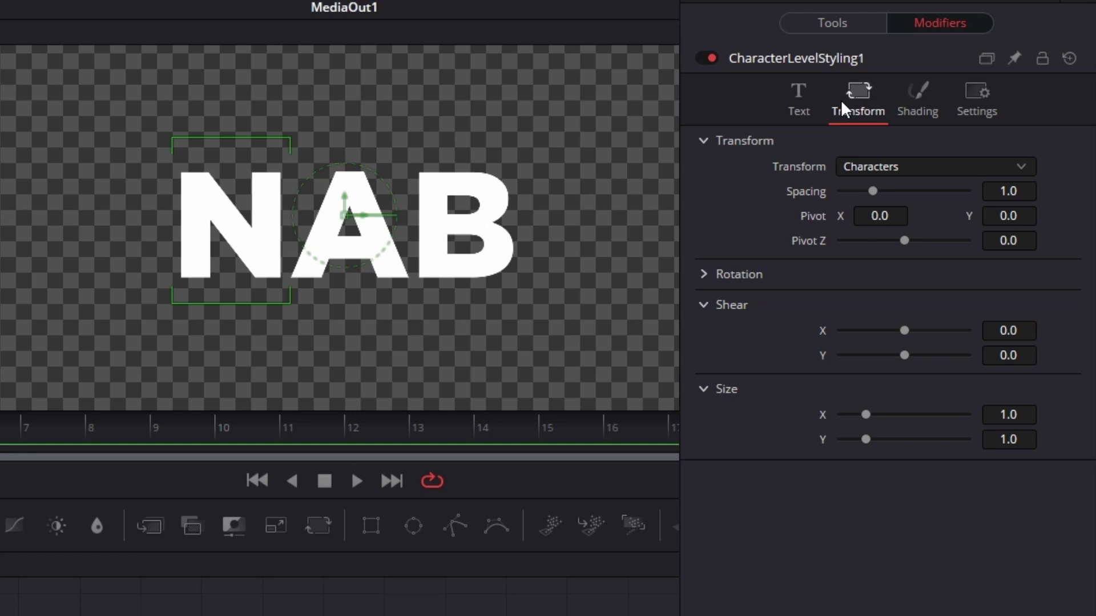
pyautogui.click(705, 274)
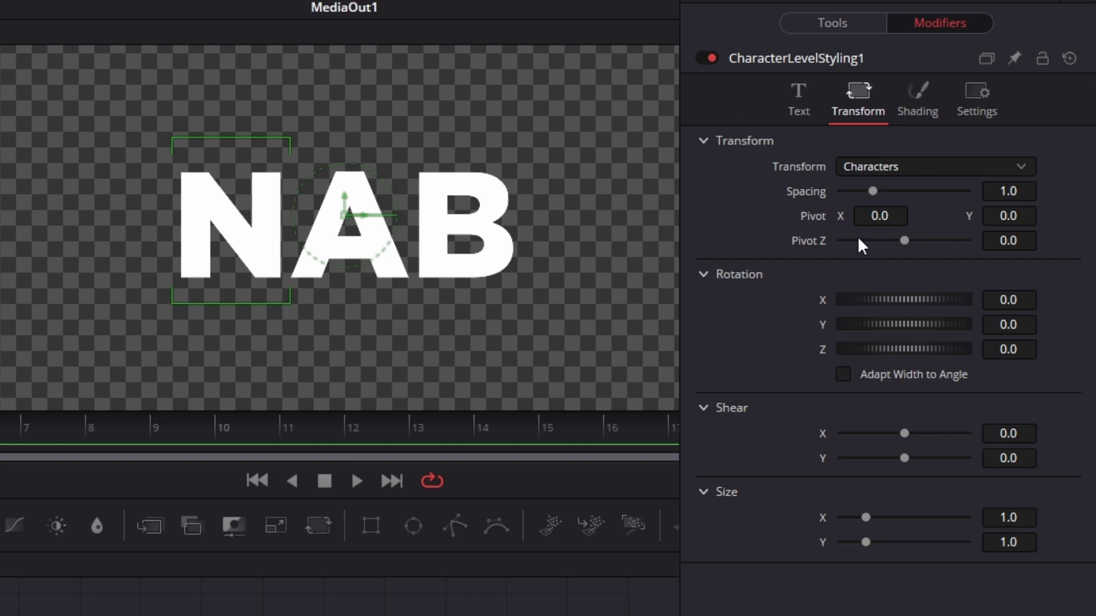
pyautogui.click(843, 374)
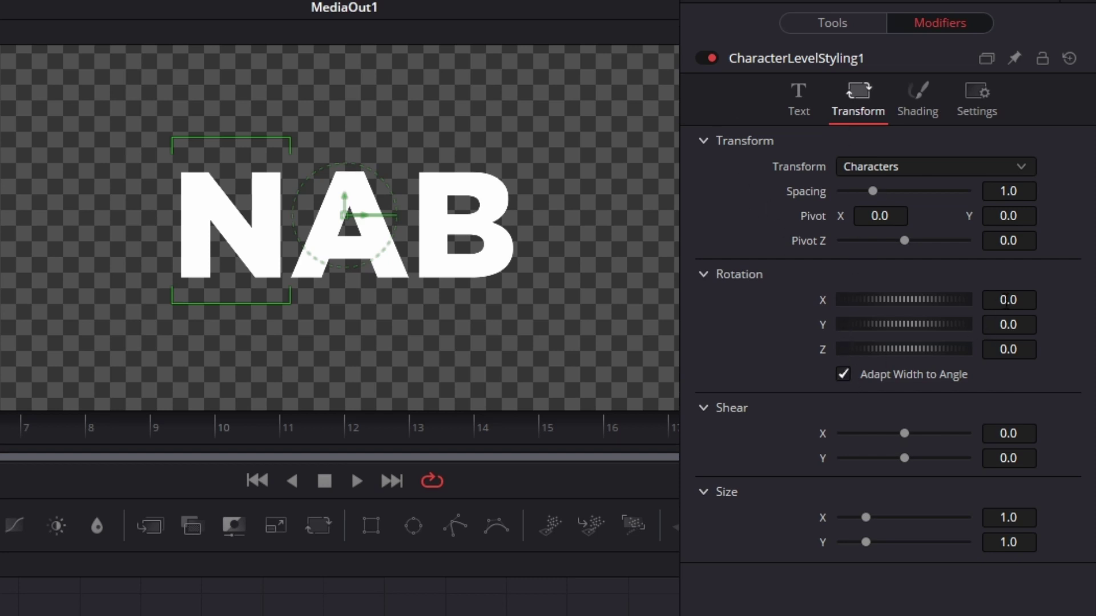
pyautogui.moveTo(904, 300); pyautogui.dragTo(875, 324)
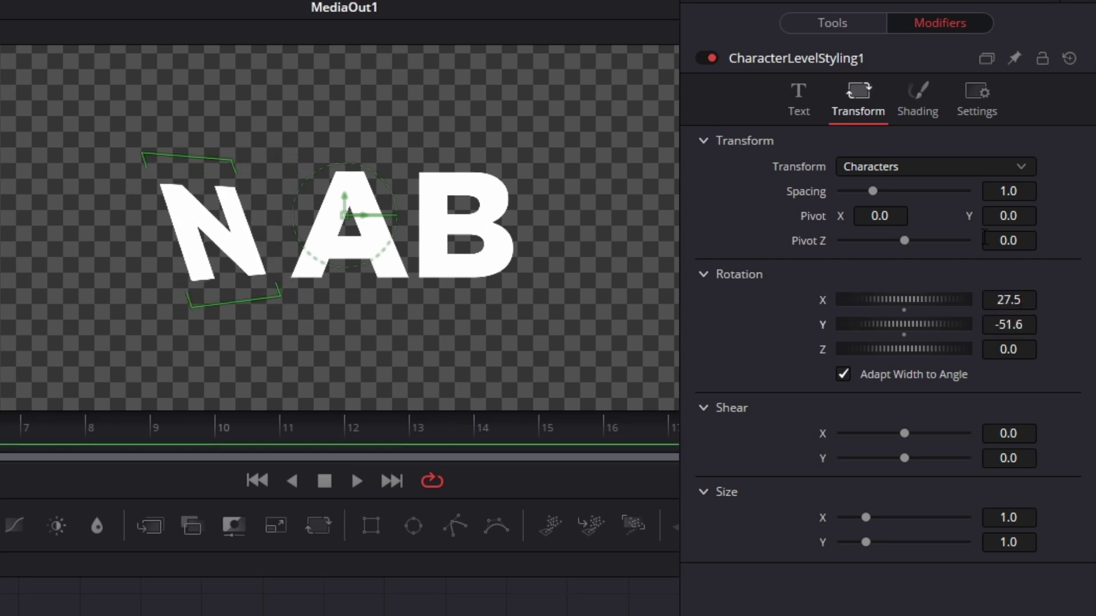
# Step: Offset the letter N by -0.522 on X and 0.853 on Y in its shading position
pyautogui.click(925, 109)
pyautogui.click(703, 466)
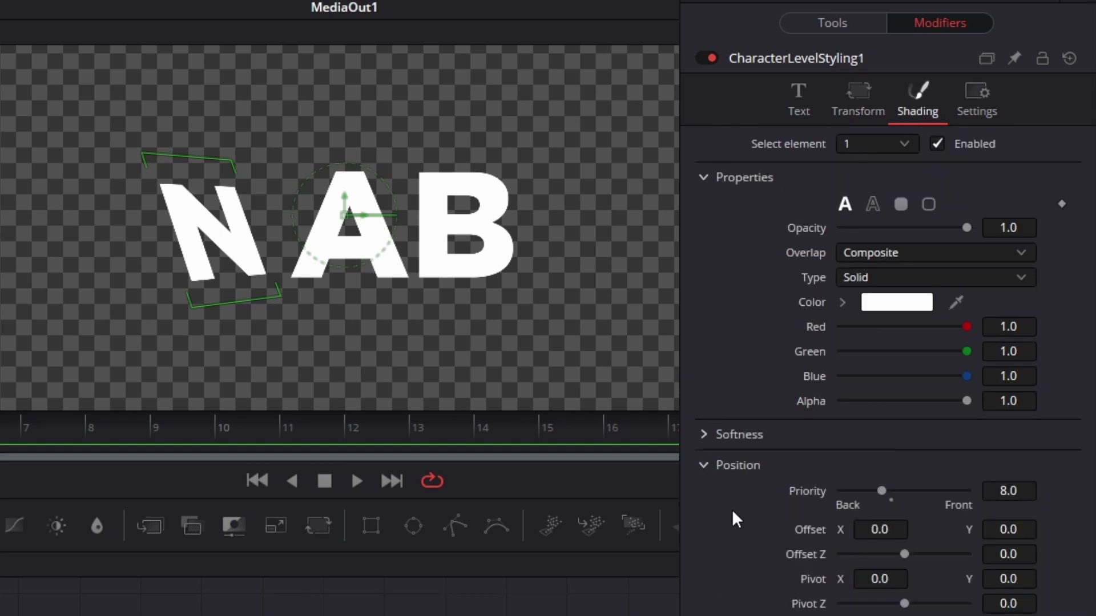
pyautogui.moveTo(897, 535); pyautogui.dragTo(856, 535)
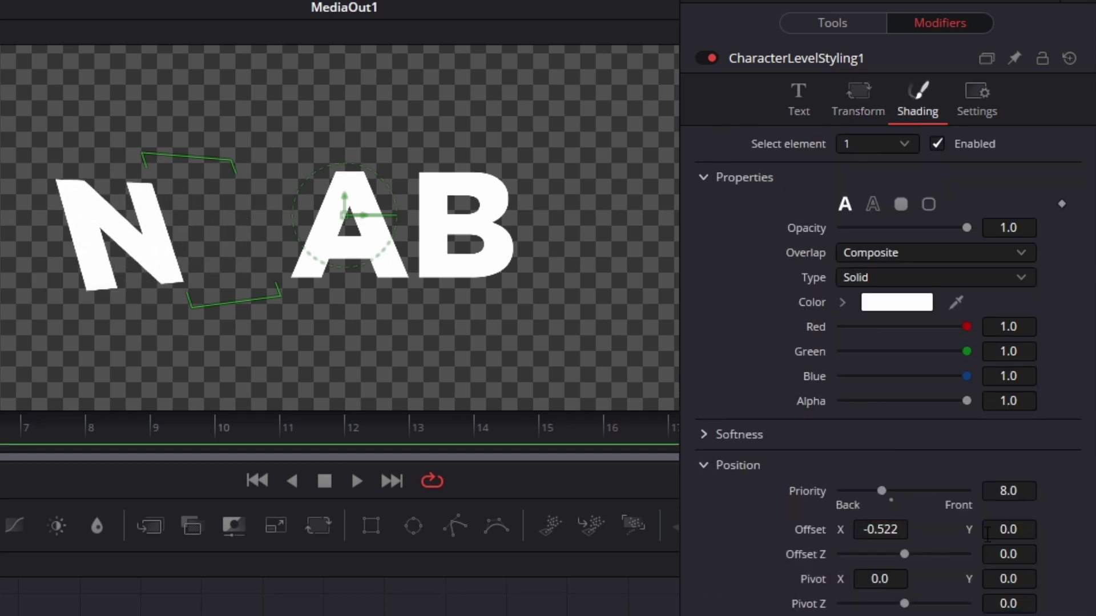
pyautogui.moveTo(1007, 529); pyautogui.dragTo(1044, 529)
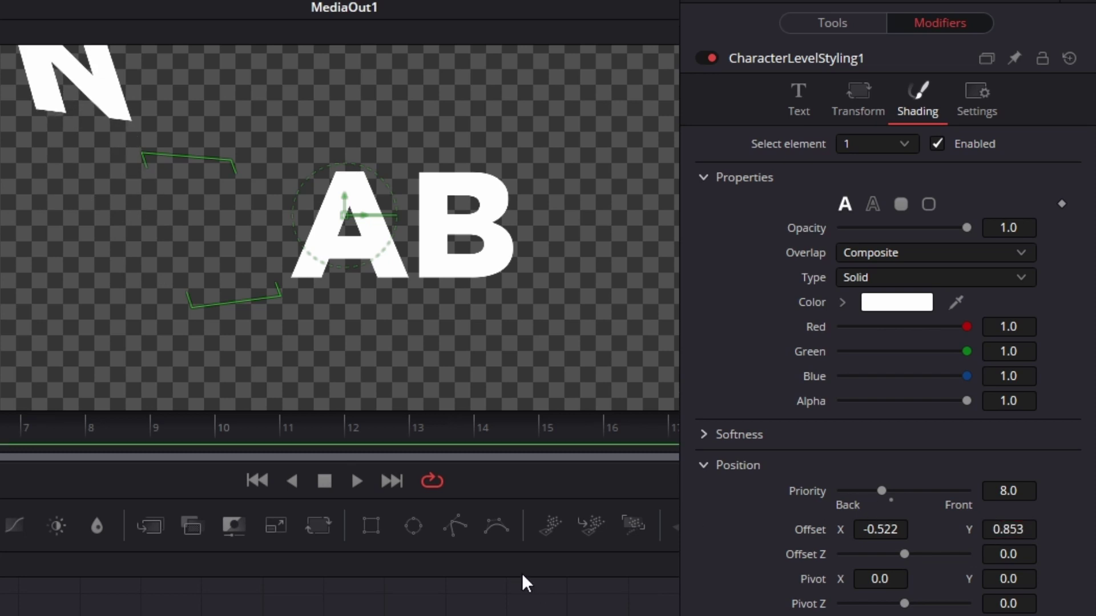
# Step: Rotate the letter A about the X and Y axes and offset it to below its original position
pyautogui.moveTo(307, 88)
pyautogui.mouseDown()
pyautogui.moveTo(420, 344)
pyautogui.moveTo(399, 340)
pyautogui.mouseUp()
pyautogui.click(857, 100)
pyautogui.moveTo(893, 300); pyautogui.dragTo(937, 300)
pyautogui.moveTo(904, 324); pyautogui.dragTo(864, 324)
pyautogui.click(917, 100)
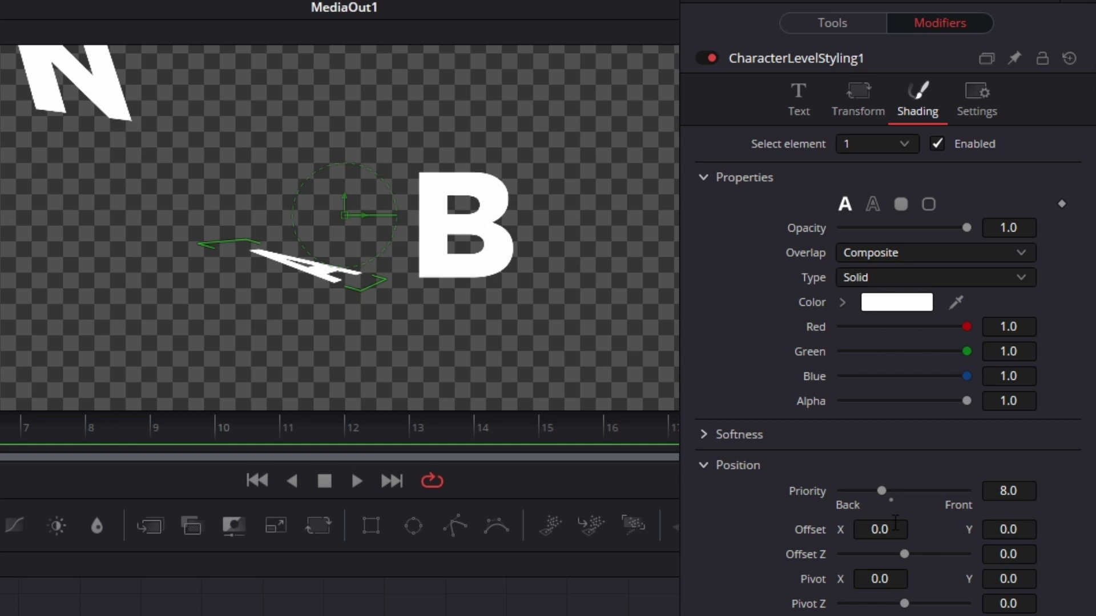
pyautogui.moveTo(1008, 529); pyautogui.dragTo(962, 528)
pyautogui.moveTo(880, 529); pyautogui.dragTo(836, 529)
# Step: Rotate the letter B to 26.4 on X, 49.5 on Y and -33.5 on Z, and offset it by 0.826 on X and -0.391 on Y
pyautogui.moveTo(613, 312); pyautogui.dragTo(406, 137)
pyautogui.click(858, 100)
pyautogui.moveTo(1008, 300); pyautogui.dragTo(1037, 300)
pyautogui.moveTo(1007, 349)
pyautogui.mouseDown()
pyautogui.moveTo(970, 349)
pyautogui.moveTo(1037, 325)
pyautogui.mouseUp()
pyautogui.click(917, 100)
pyautogui.moveTo(1008, 529); pyautogui.dragTo(962, 529)
pyautogui.moveTo(880, 529); pyautogui.dragTo(970, 529)
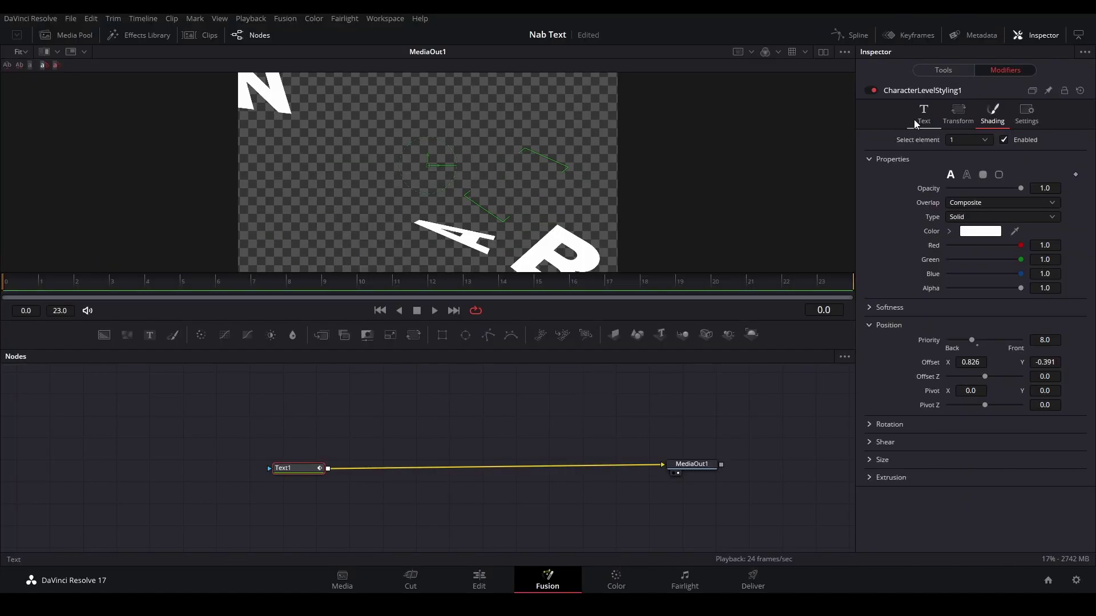
# Step: Keyframe the character styling on the last frame and reset the letter B's rotation and position offset to 0
pyautogui.click(916, 121)
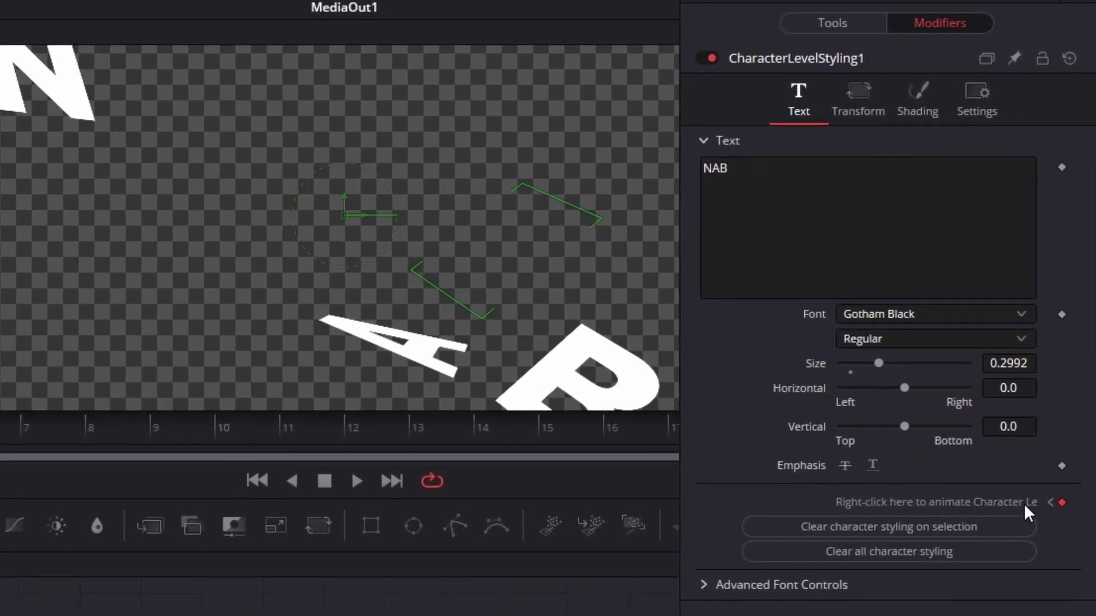
pyautogui.click(563, 254)
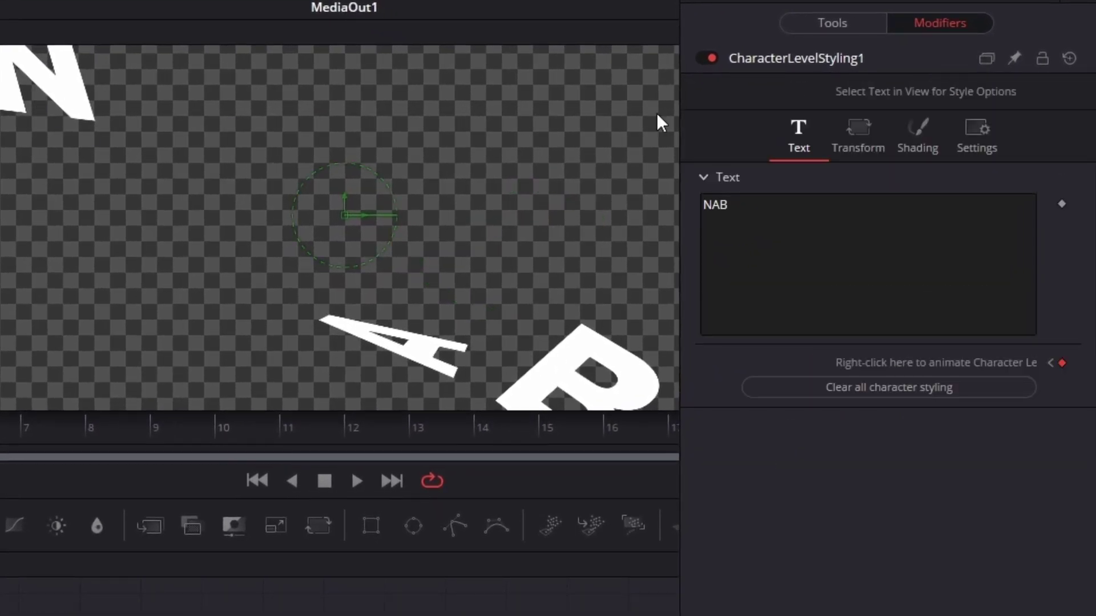
pyautogui.moveTo(557, 125); pyautogui.dragTo(406, 265)
pyautogui.moveTo(677, 167); pyautogui.dragTo(557, 425)
pyautogui.moveTo(655, 178); pyautogui.dragTo(452, 428)
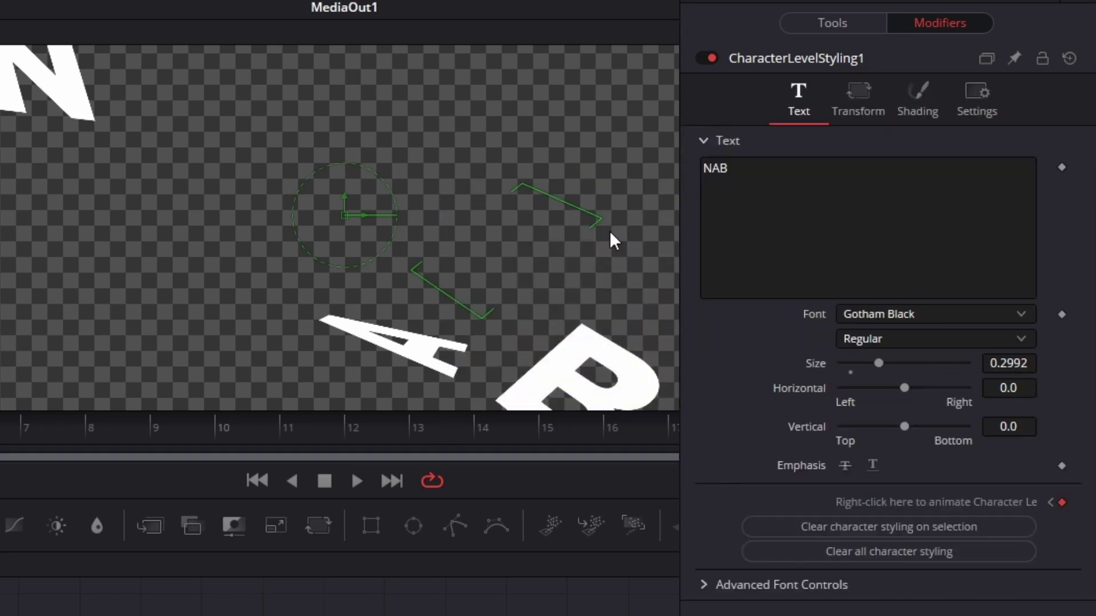
pyautogui.click(862, 108)
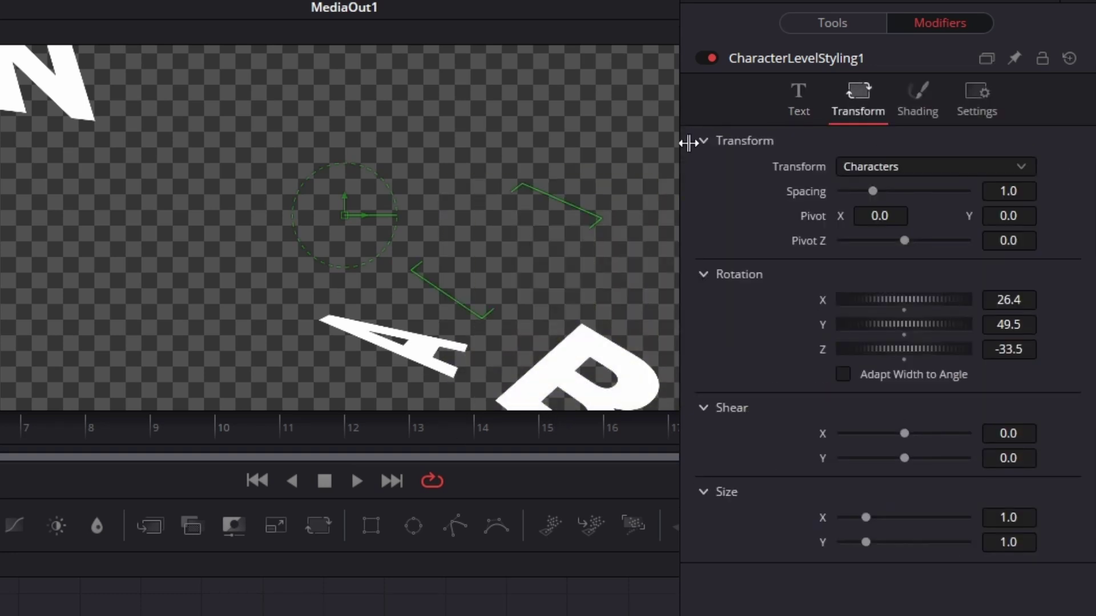
pyautogui.doubleClick(821, 298)
pyautogui.doubleClick(820, 324)
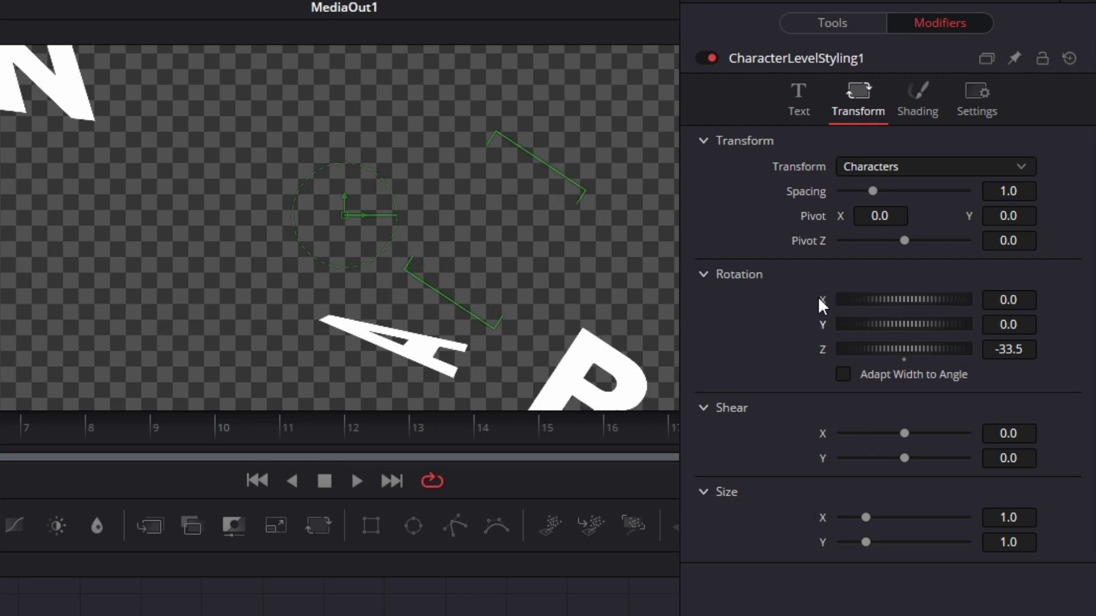
pyautogui.doubleClick(822, 351)
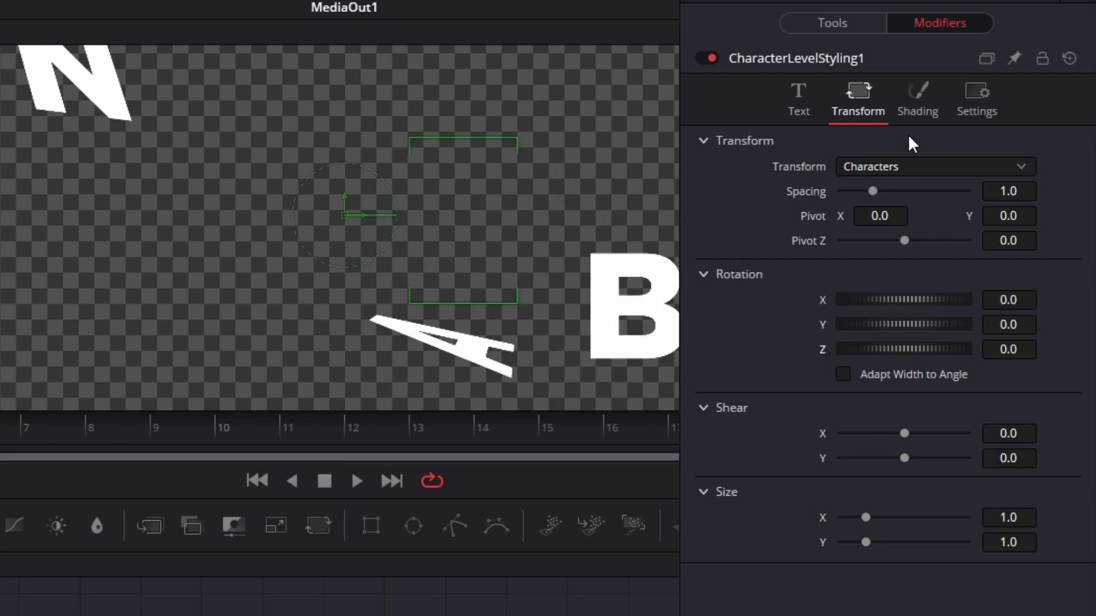
pyautogui.click(916, 105)
pyautogui.doubleClick(811, 528)
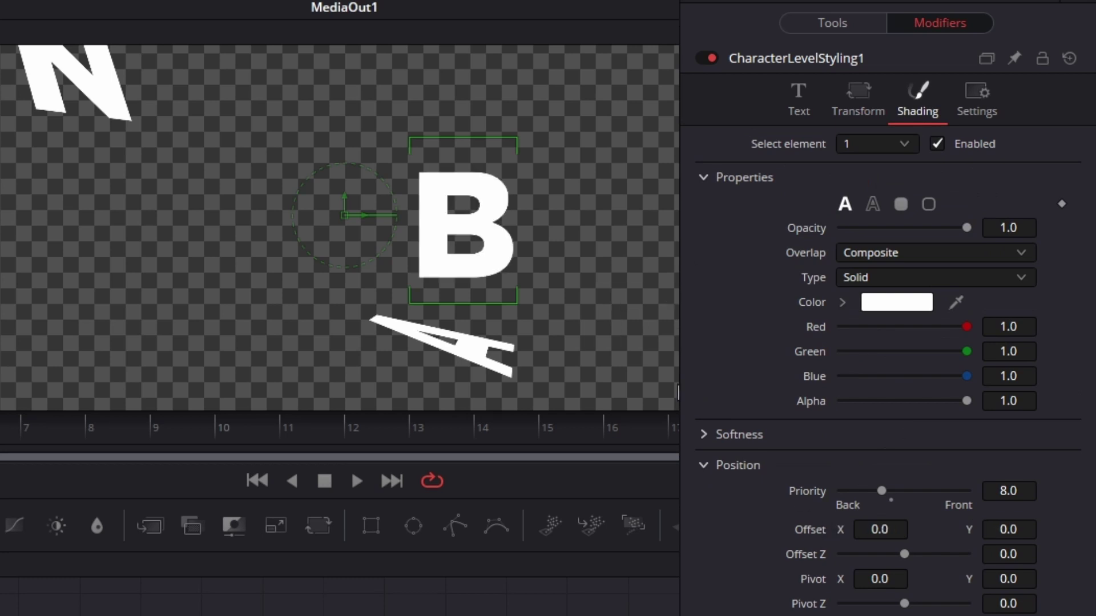
# Step: Reset the letters A and N to their original rotation and position on the last frame, and preview the animation through frame 22
pyautogui.moveTo(330, 105); pyautogui.dragTo(400, 368)
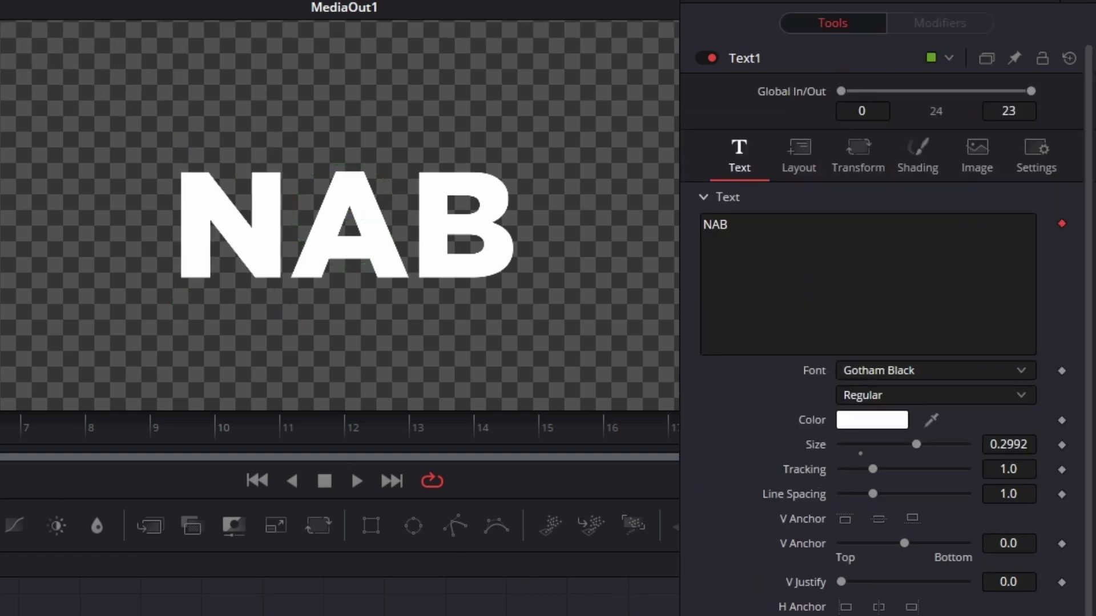
pyautogui.press('space')
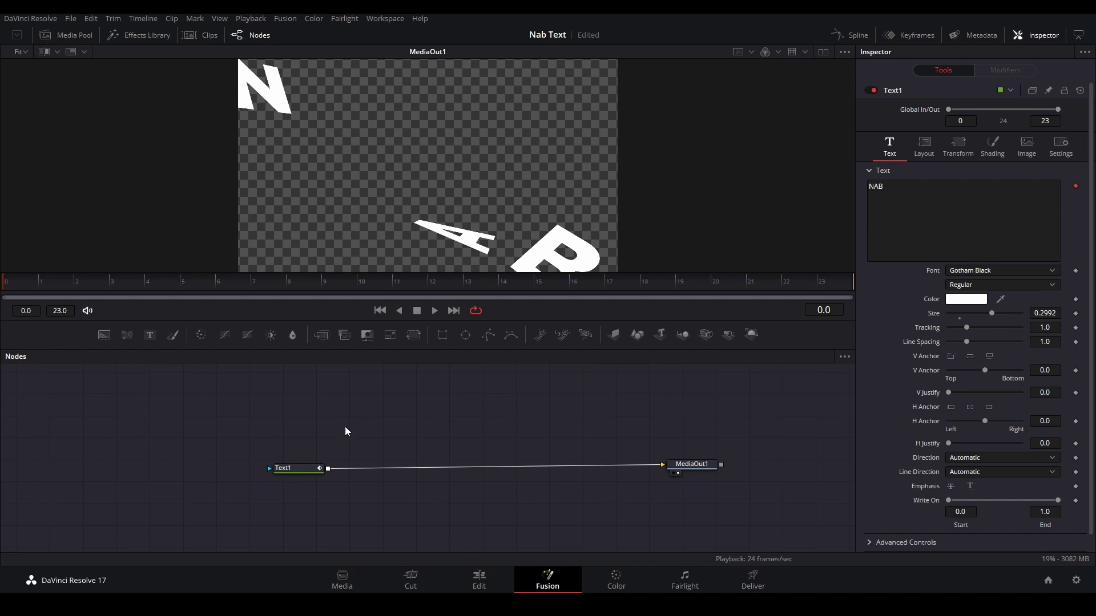
pyautogui.moveTo(167, 284); pyautogui.dragTo(831, 282)
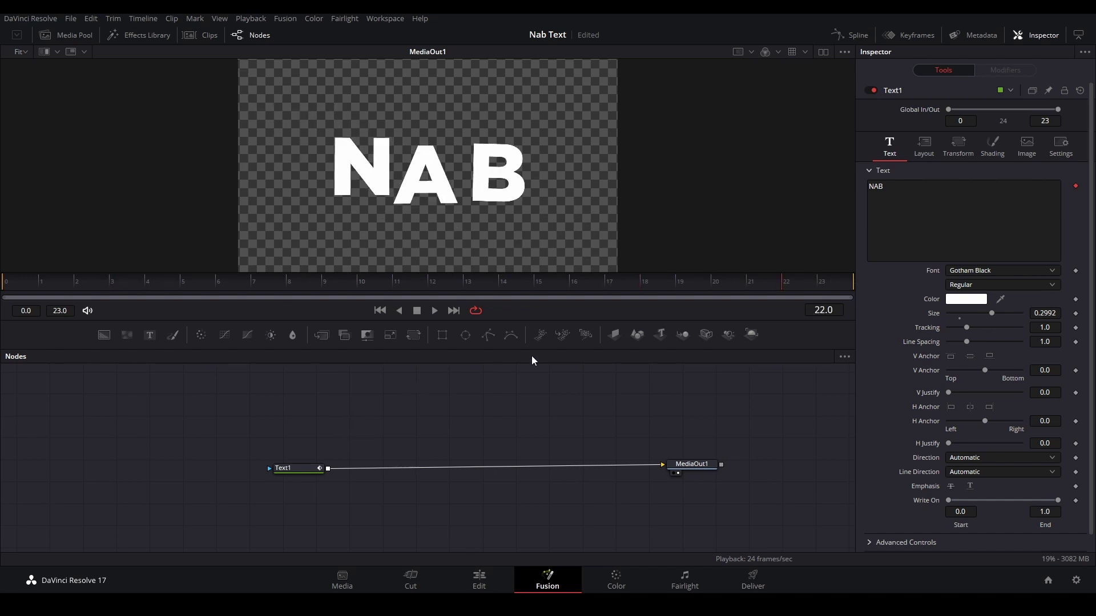
# Step: Move the Text1 node aside and build a separate chain of Text 3D, Renderer 3D and MediaOut1
pyautogui.moveTo(296, 468); pyautogui.dragTo(551, 399)
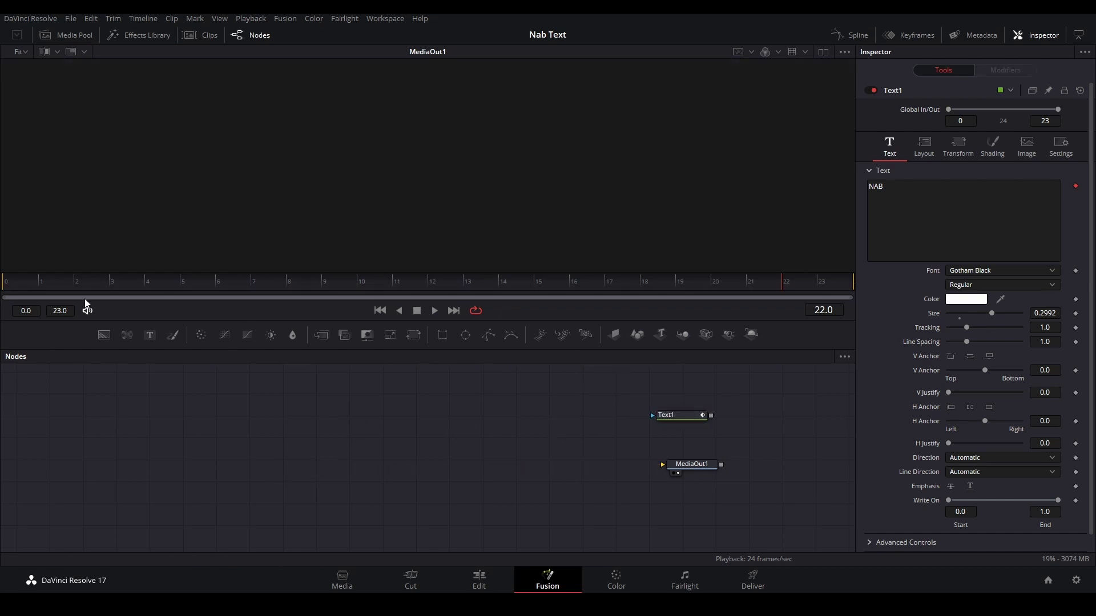
pyautogui.moveTo(660, 334); pyautogui.dragTo(227, 480)
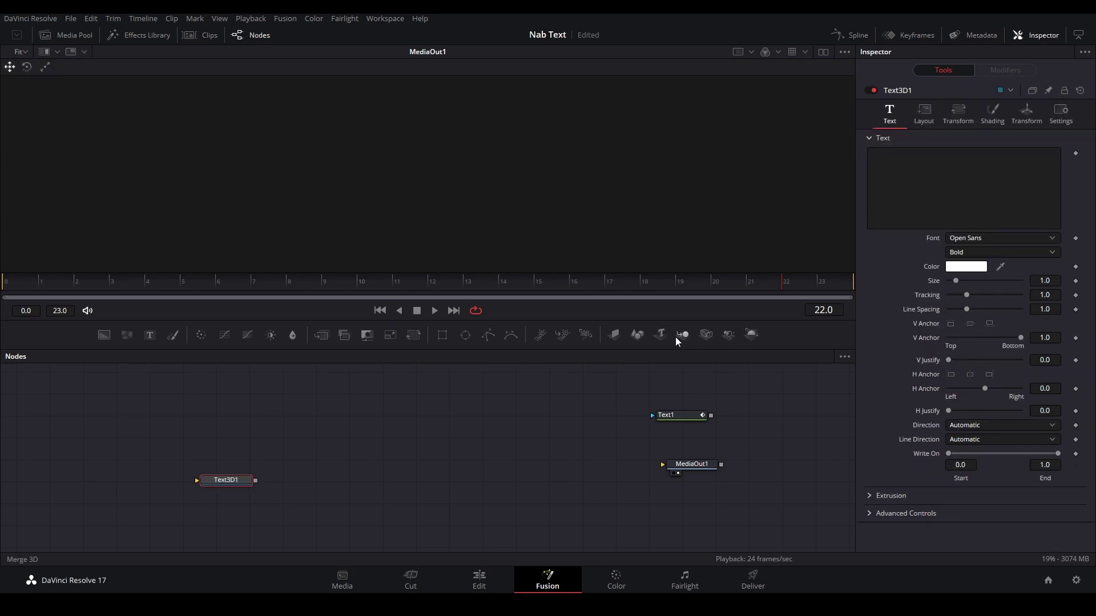
pyautogui.moveTo(747, 334); pyautogui.dragTo(446, 480)
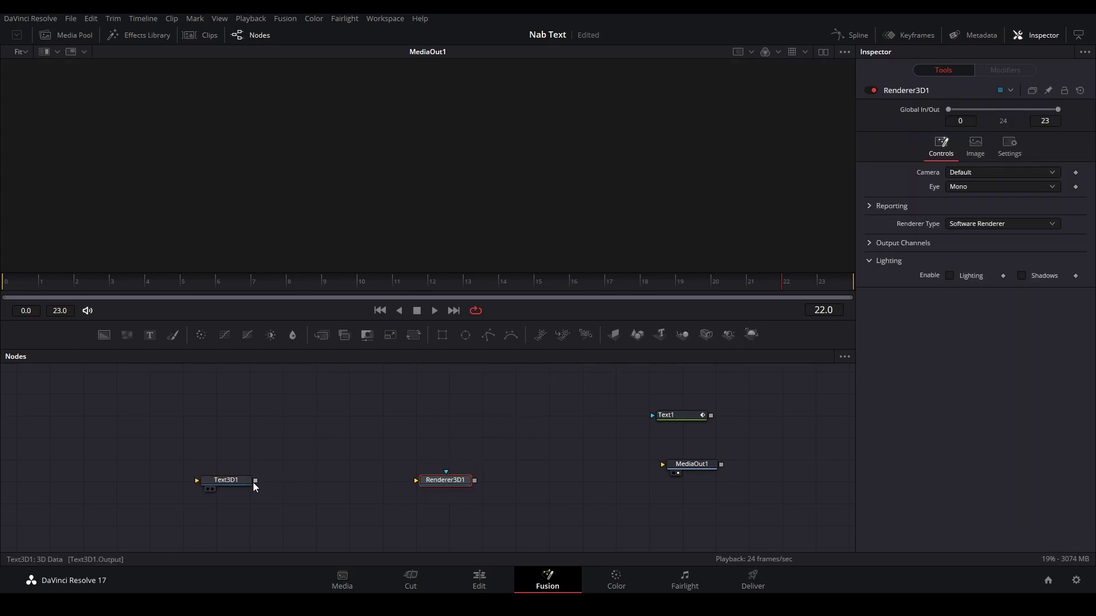
pyautogui.moveTo(255, 480); pyautogui.dragTo(692, 464)
# Step: Enter NAB as the text of the Text3D1 node
pyautogui.click(226, 480)
pyautogui.click(913, 197)
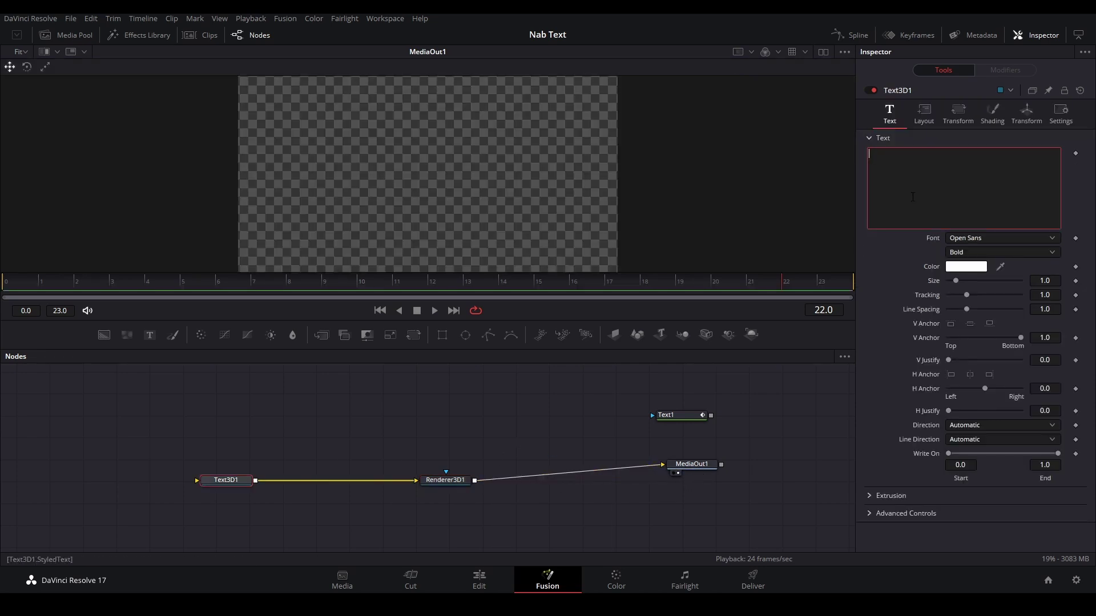
pyautogui.write('NAB')
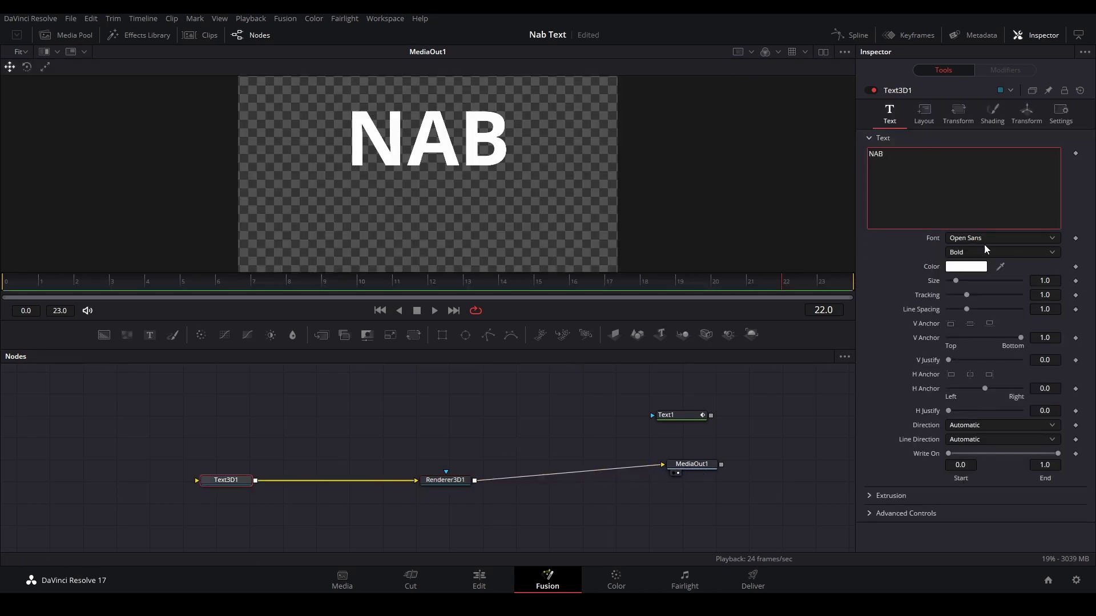
# Step: Change the 3D text's font to Gotham Black and lower the text to the vertical centre of the frame
pyautogui.click(987, 238)
pyautogui.write('got')
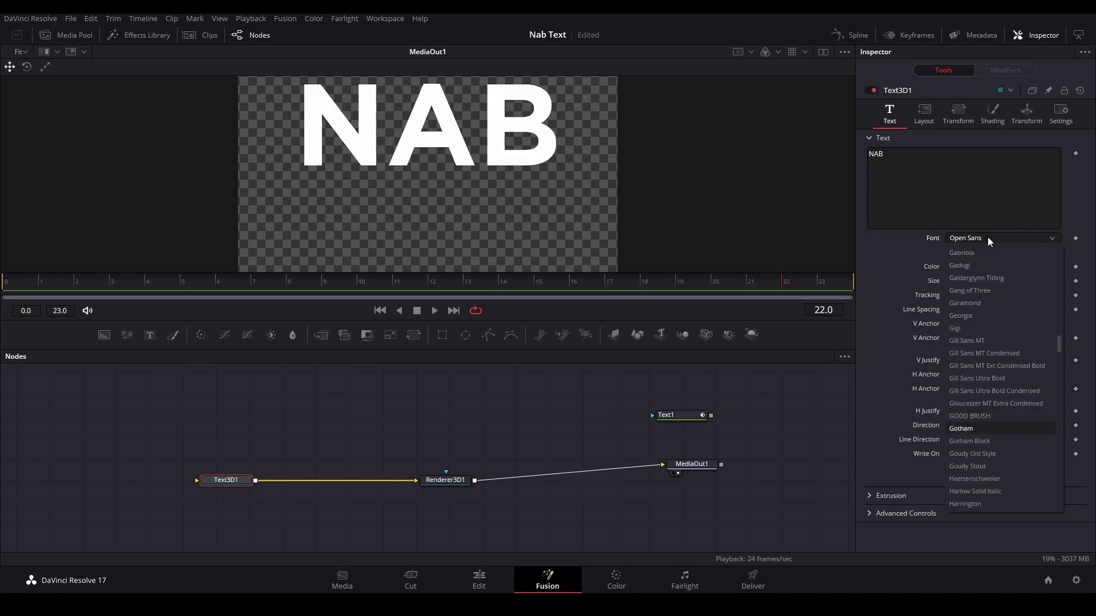
pyautogui.click(982, 440)
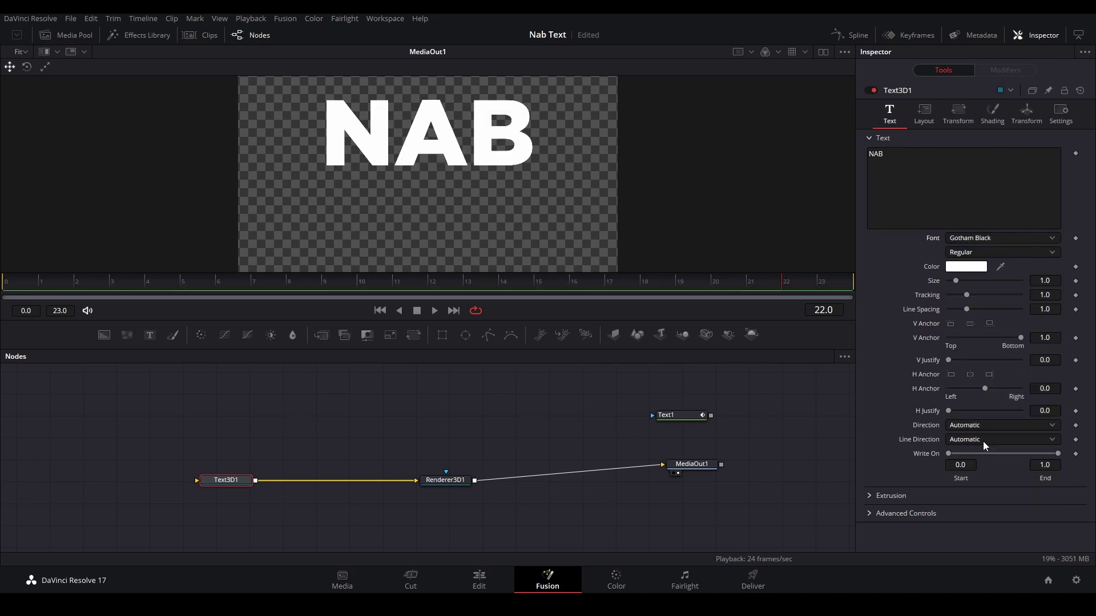
pyautogui.click(1026, 113)
pyautogui.moveTo(984, 166); pyautogui.dragTo(965, 167)
# Step: Turn off the single shared material for the 3D text and give the bevel material a pink colour with saturation 0.47
pyautogui.click(993, 113)
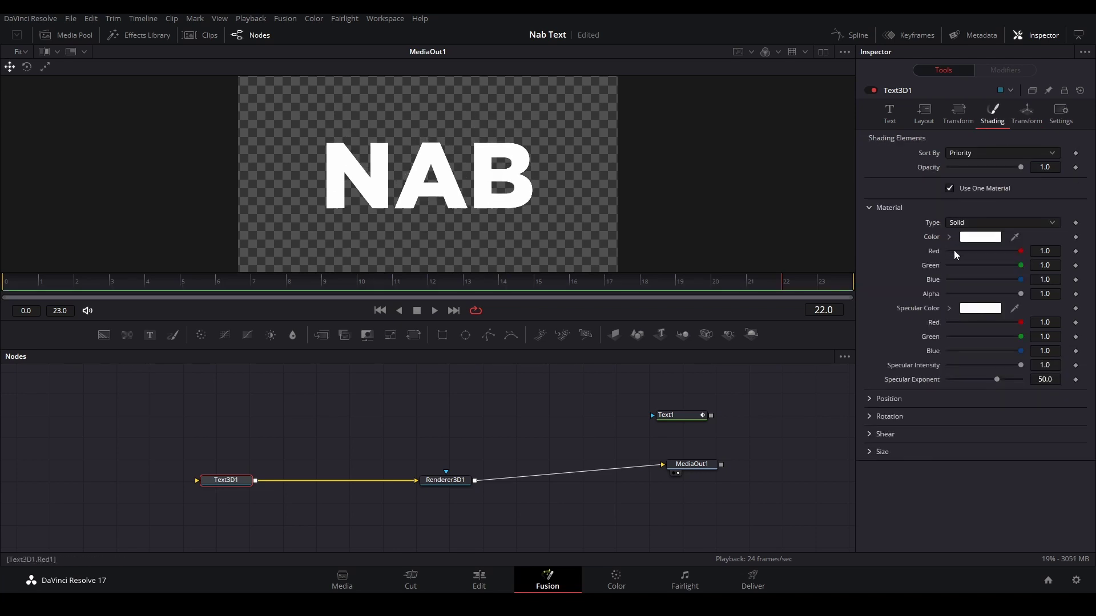
pyautogui.click(950, 187)
pyautogui.click(950, 429)
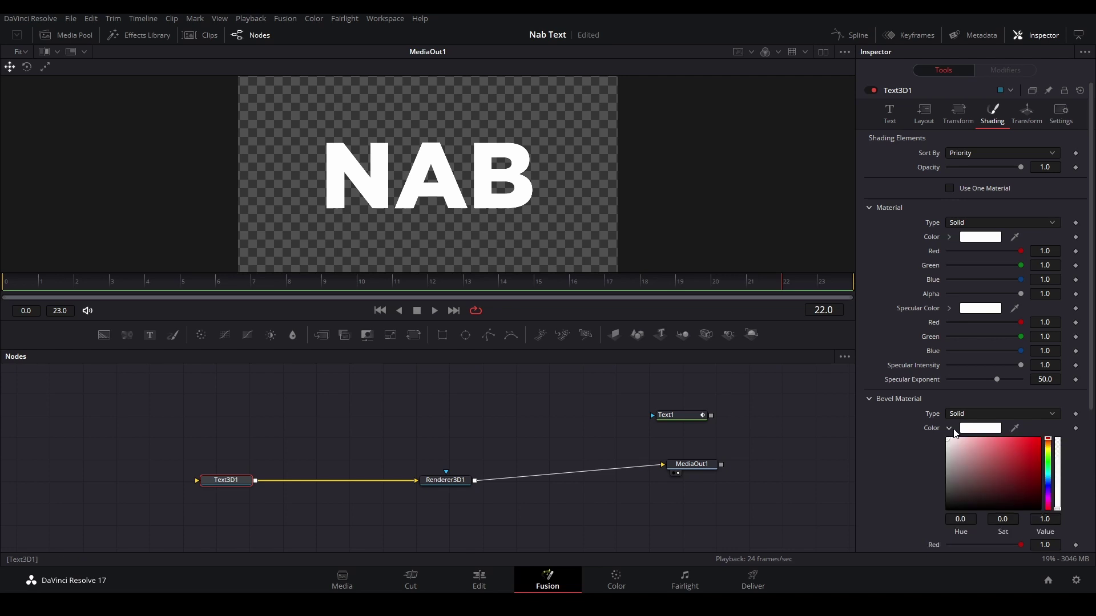
pyautogui.moveTo(991, 463); pyautogui.dragTo(990, 437)
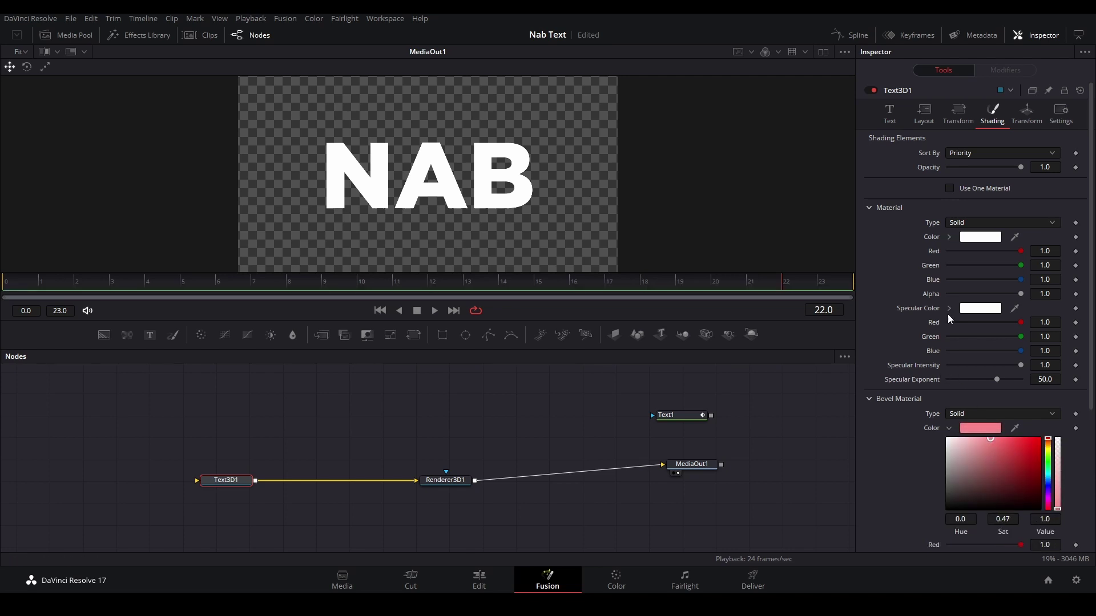
# Step: Extrude the NAB 3D text to a depth of about 0.15
pyautogui.click(925, 112)
pyautogui.click(889, 112)
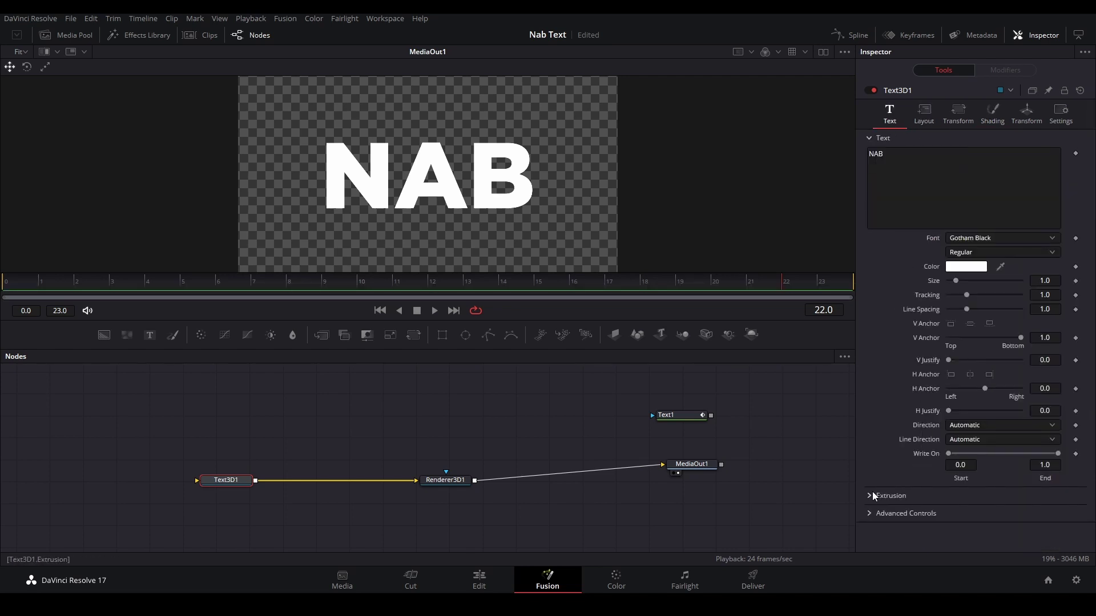
pyautogui.scroll(-2, 950, 444)
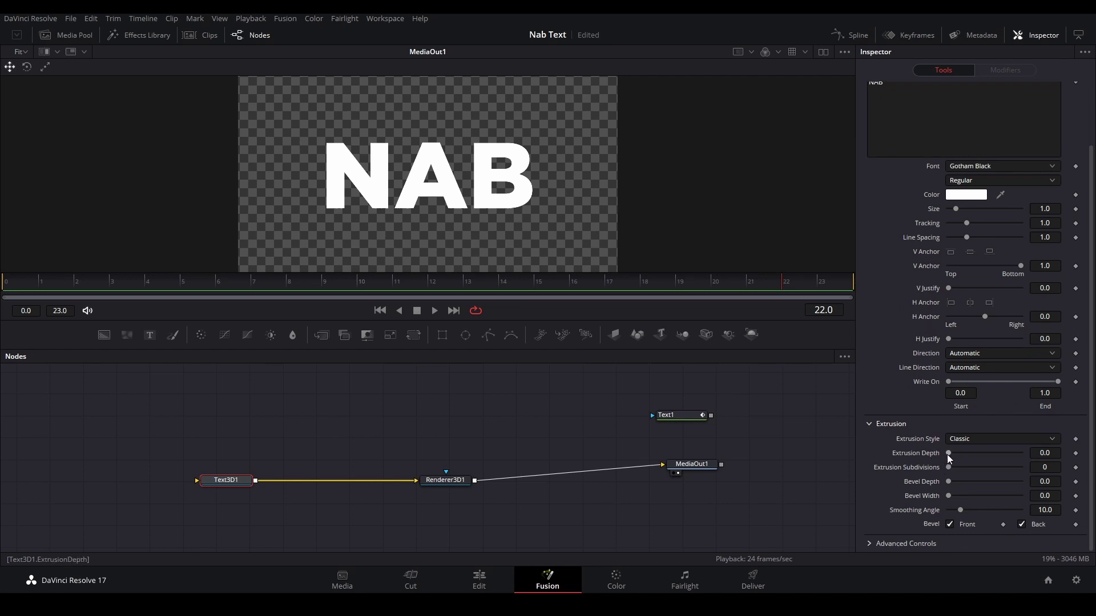
pyautogui.moveTo(947, 453); pyautogui.dragTo(1004, 452)
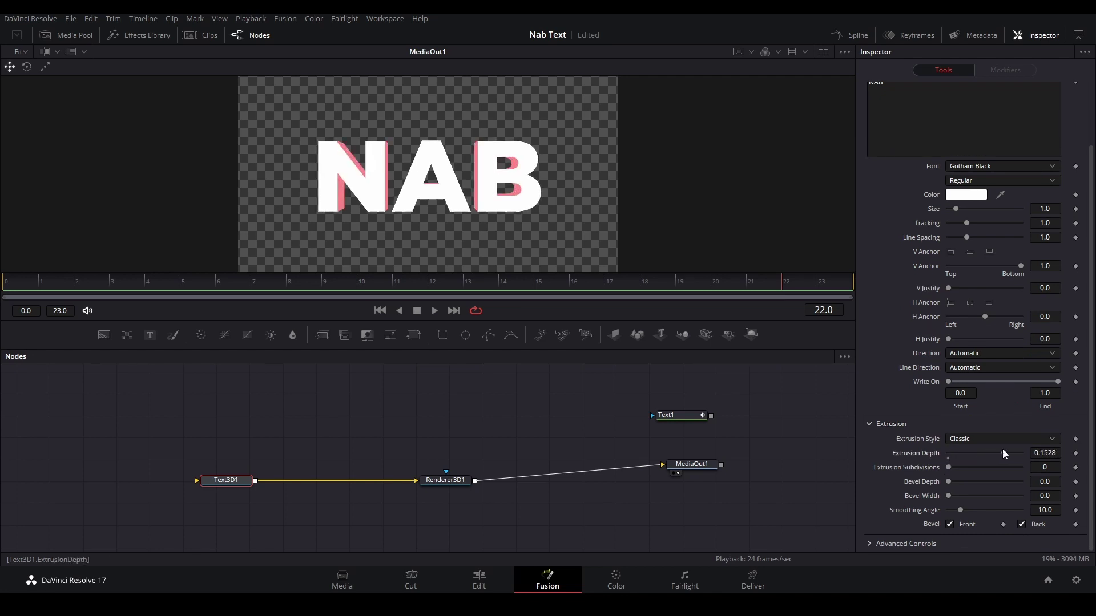
pyautogui.click(416, 423)
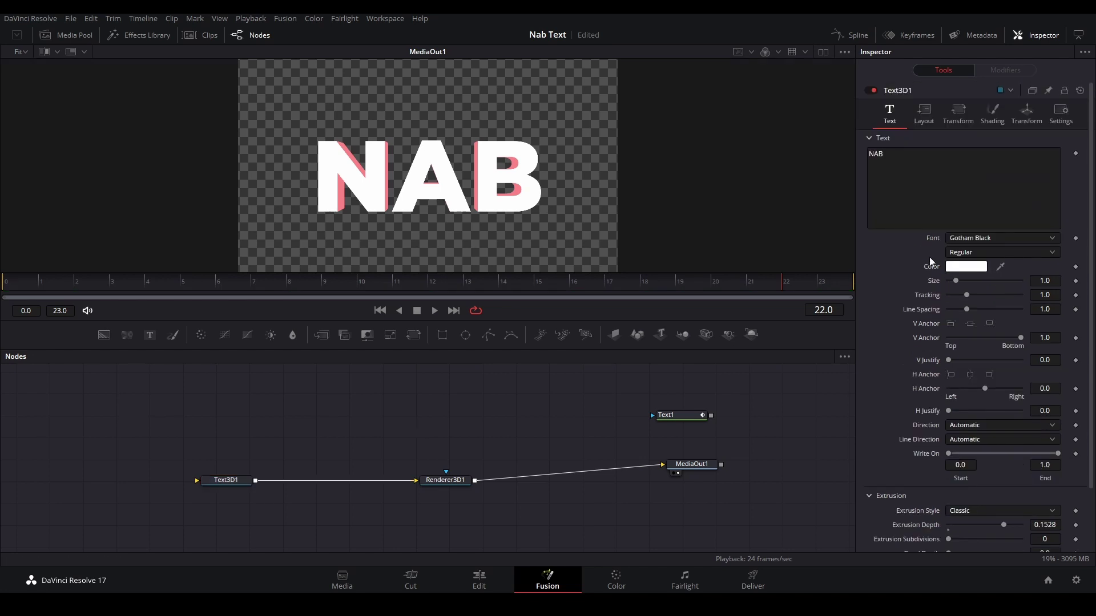
# Step: Connect the 3D text's content to the Styled Text output of CharacterLevelStyling1 and play back the animation
pyautogui.rightClick(1072, 184)
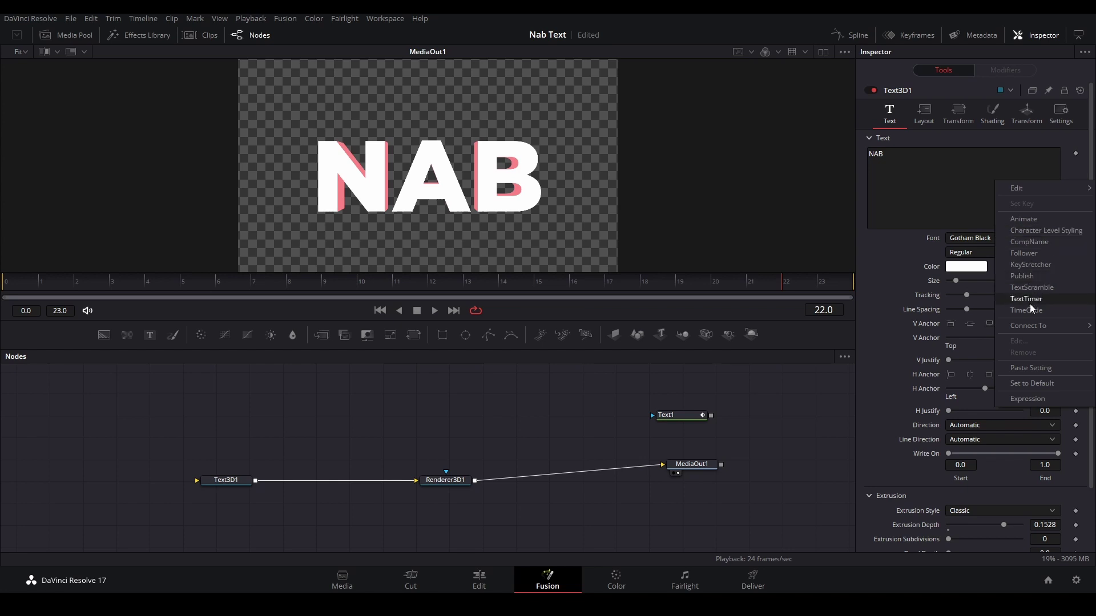
pyautogui.moveTo(1029, 326)
pyautogui.moveTo(944, 329)
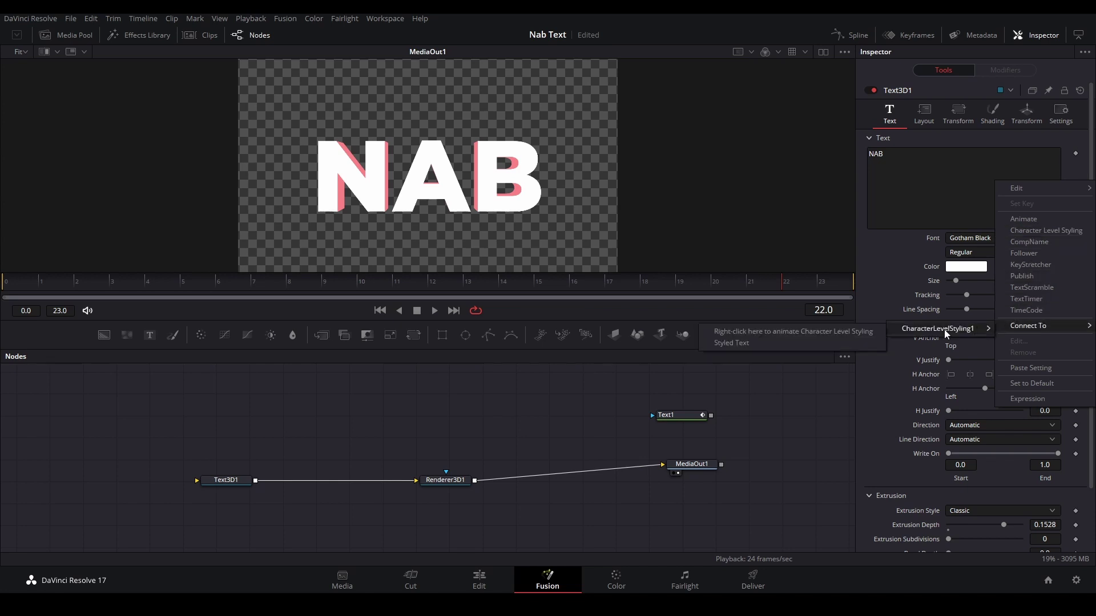
pyautogui.click(823, 345)
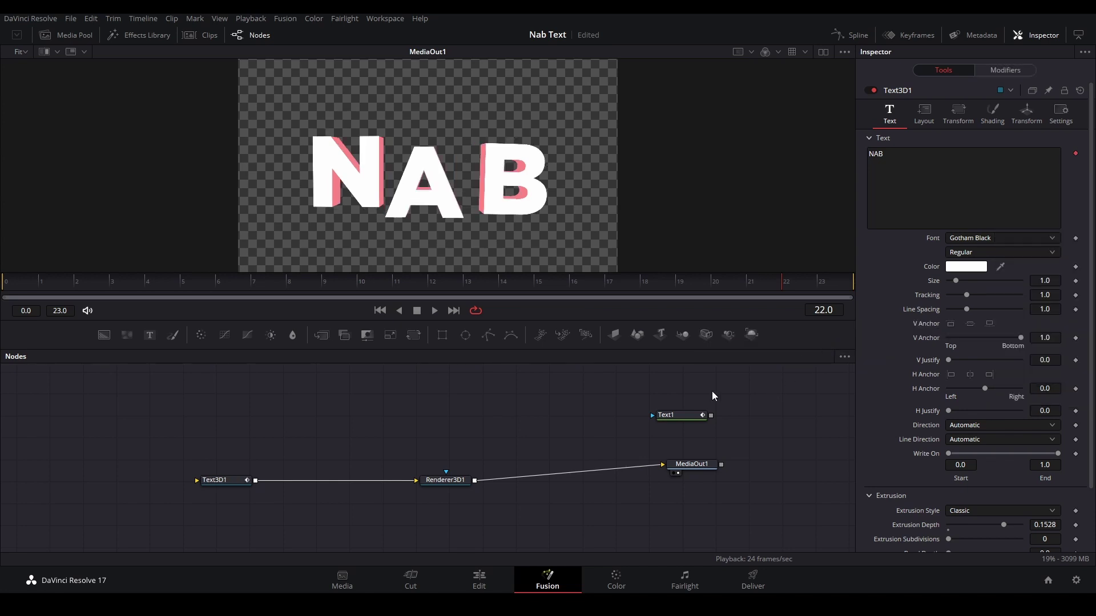
pyautogui.click(73, 284)
pyautogui.press('space')
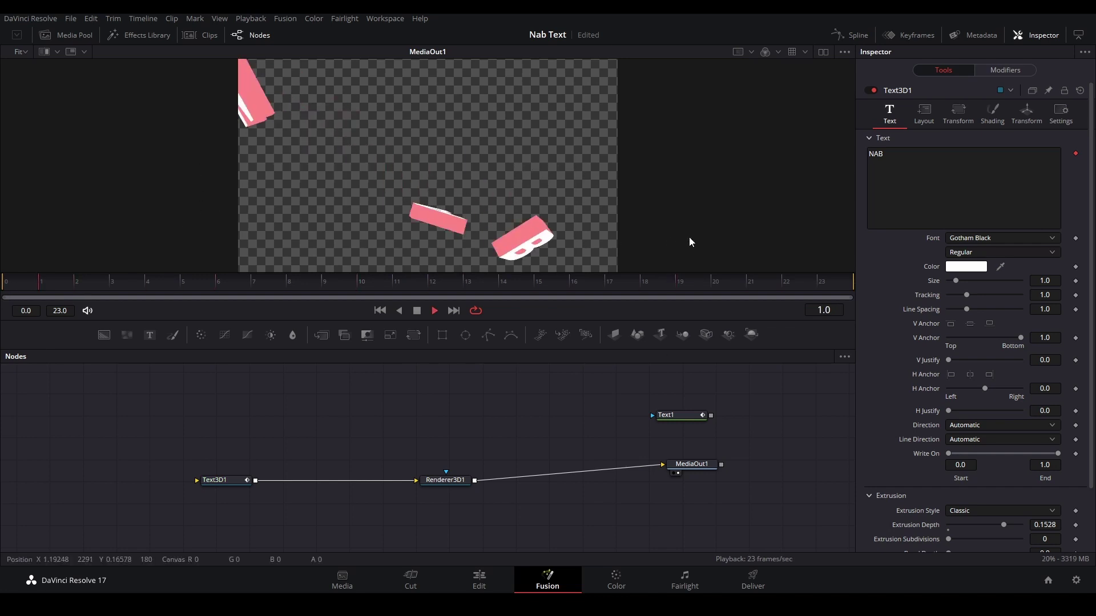
# Step: Show the character styling animation curves of Text1 and Text3D1 in the Spline editor, fitted to the view
pyautogui.moveTo(673, 419); pyautogui.dragTo(692, 409)
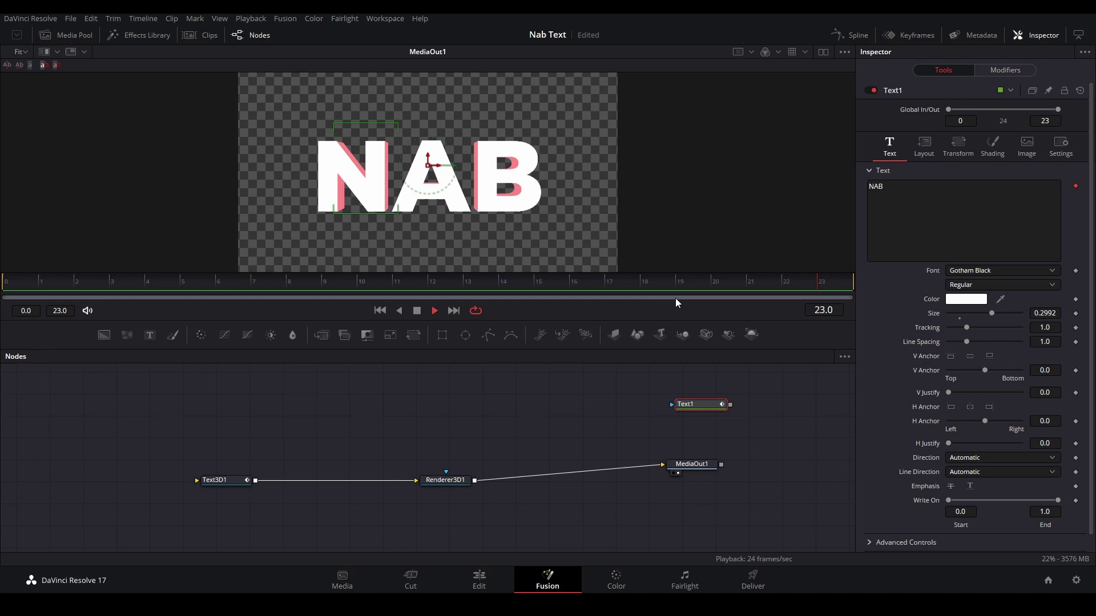
pyautogui.click(807, 281)
pyautogui.click(844, 35)
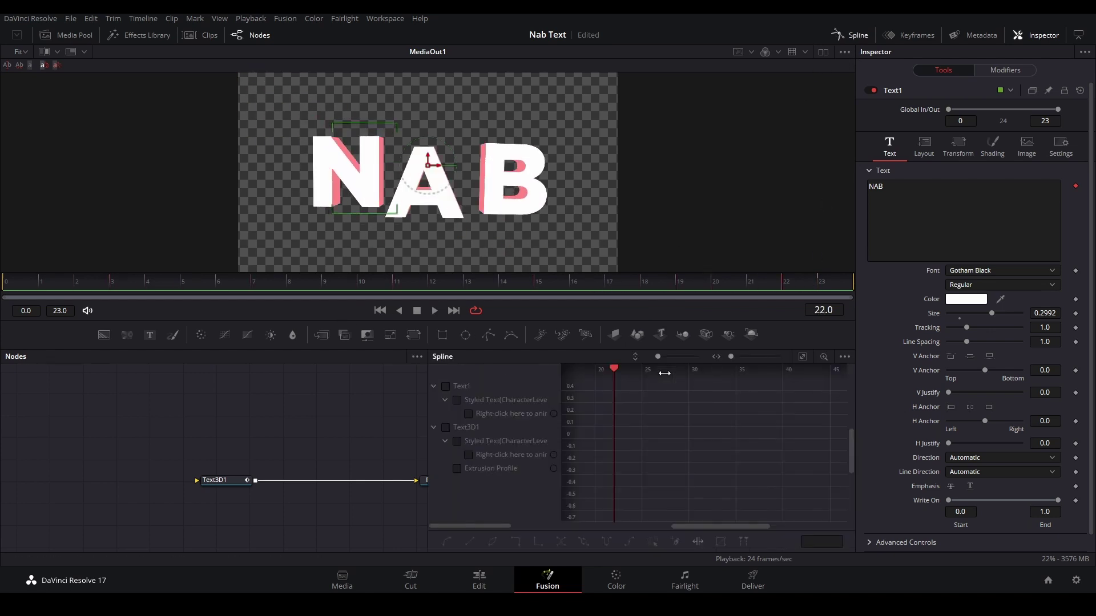
pyautogui.moveTo(147, 418); pyautogui.dragTo(1, 418)
pyautogui.moveTo(377, 404); pyautogui.dragTo(225, 404)
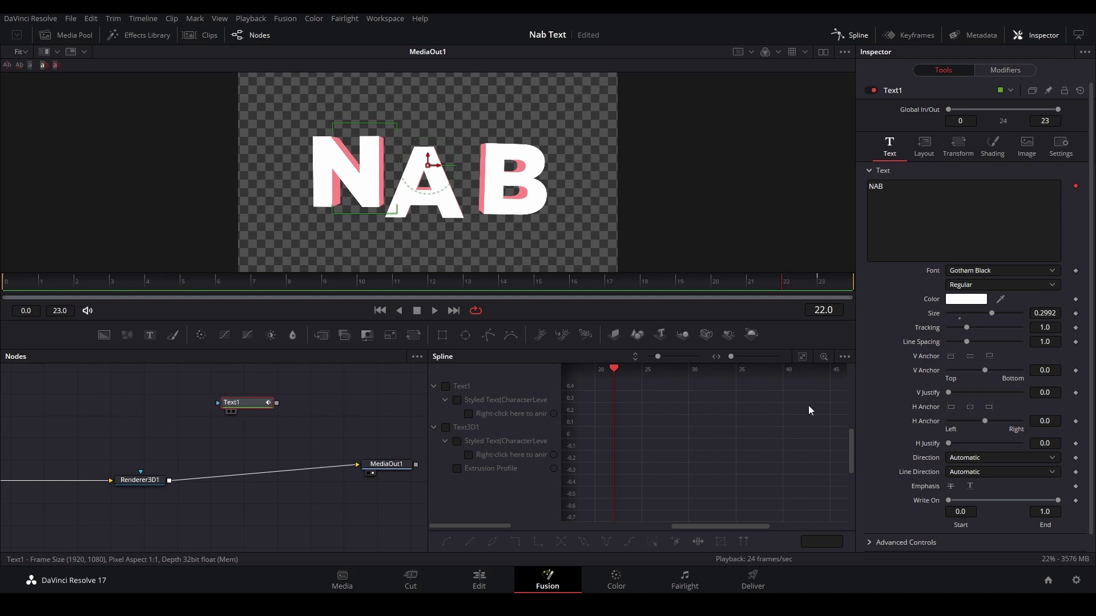
pyautogui.click(803, 356)
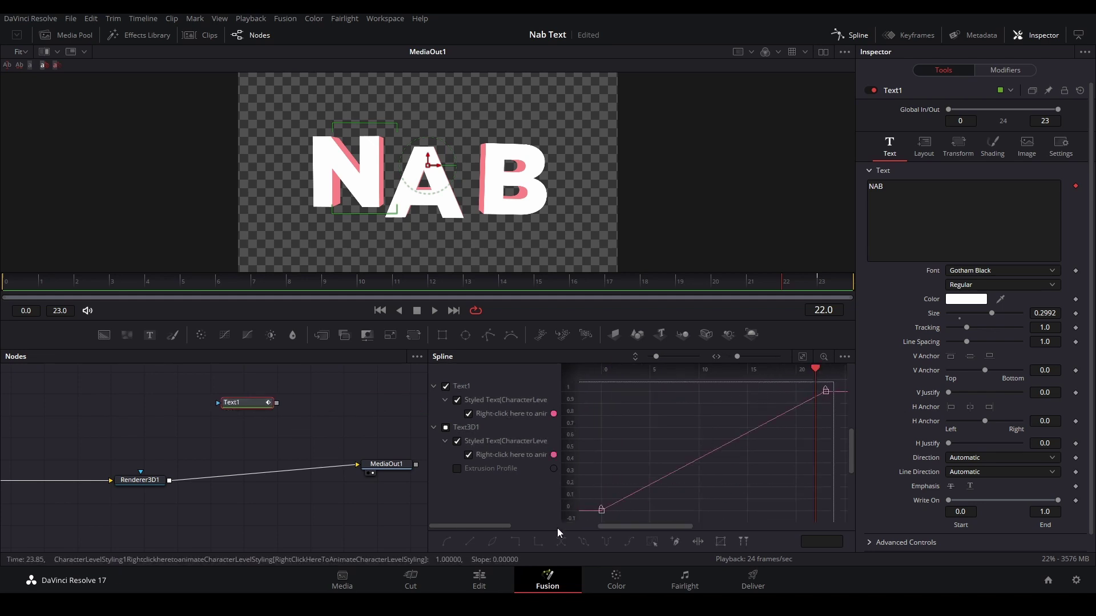
# Step: Reshape the character styling curve to rise steeply at the start and ease smoothly into the last keyframe, and preview the animation
pyautogui.moveTo(558, 529); pyautogui.dragTo(557, 529)
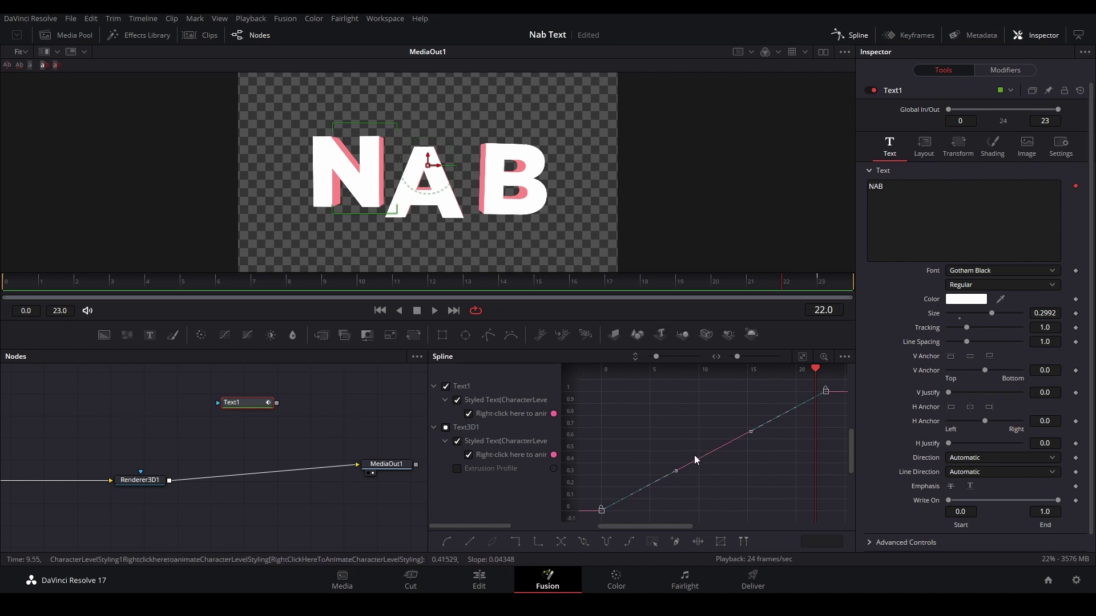
pyautogui.moveTo(673, 514); pyautogui.dragTo(617, 404)
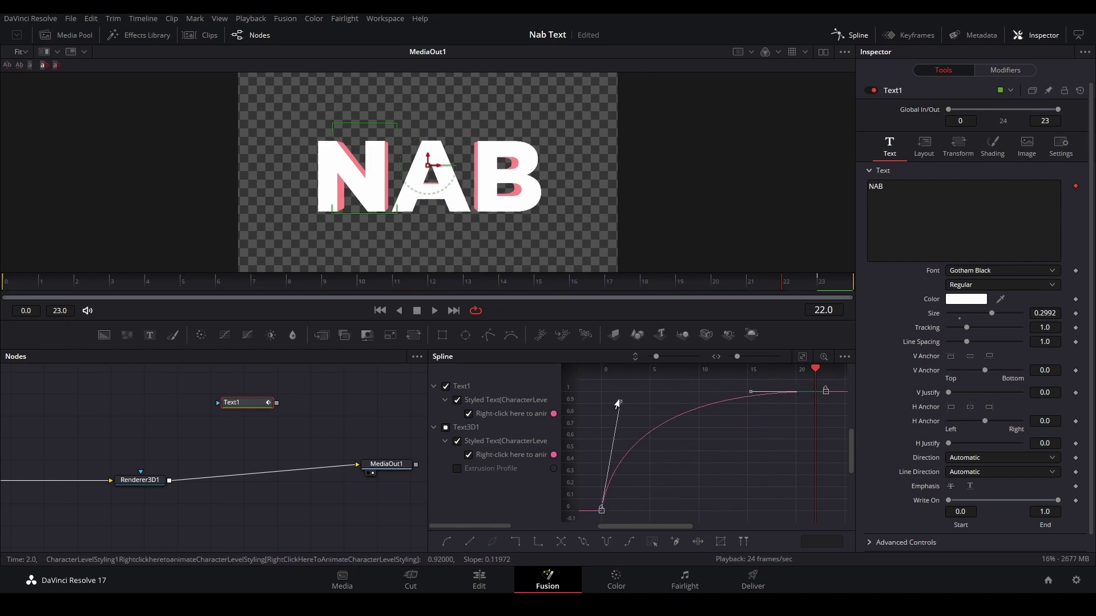
pyautogui.moveTo(736, 395); pyautogui.dragTo(675, 392)
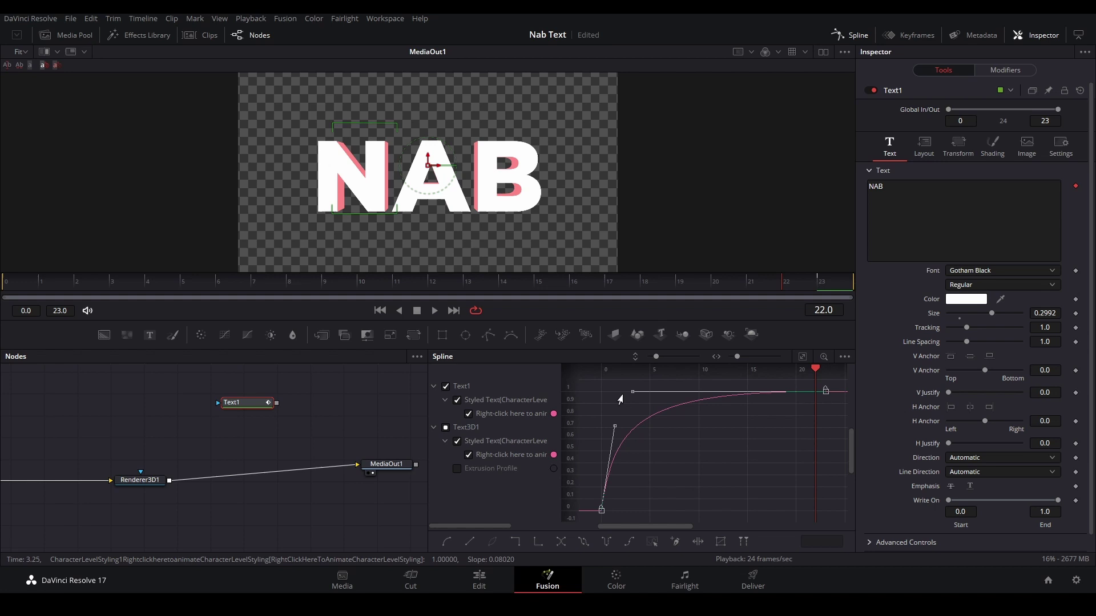
pyautogui.press('space')
pyautogui.click(849, 40)
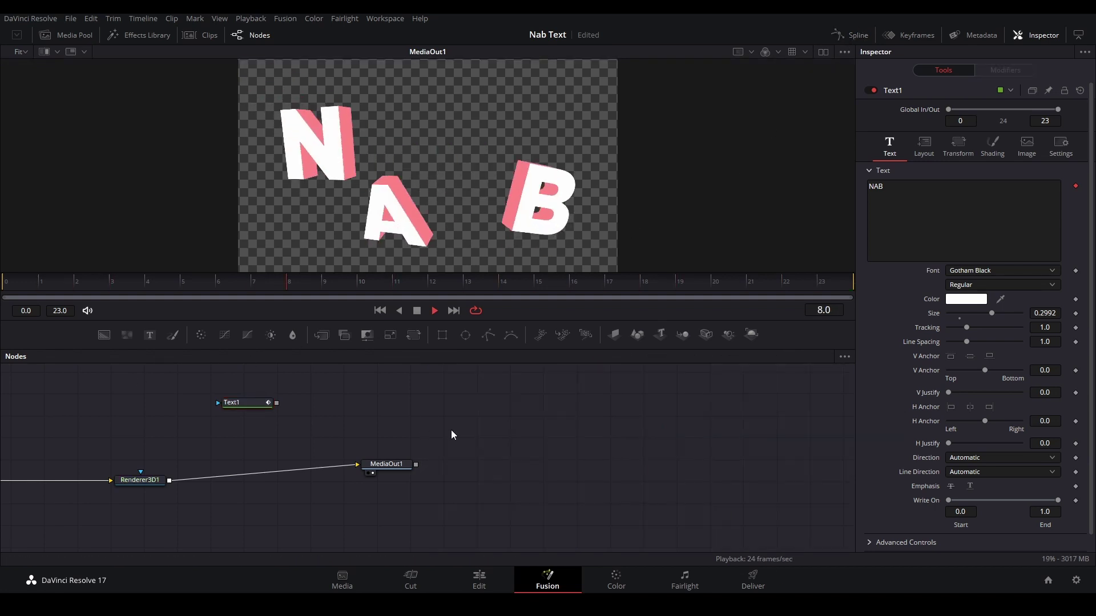